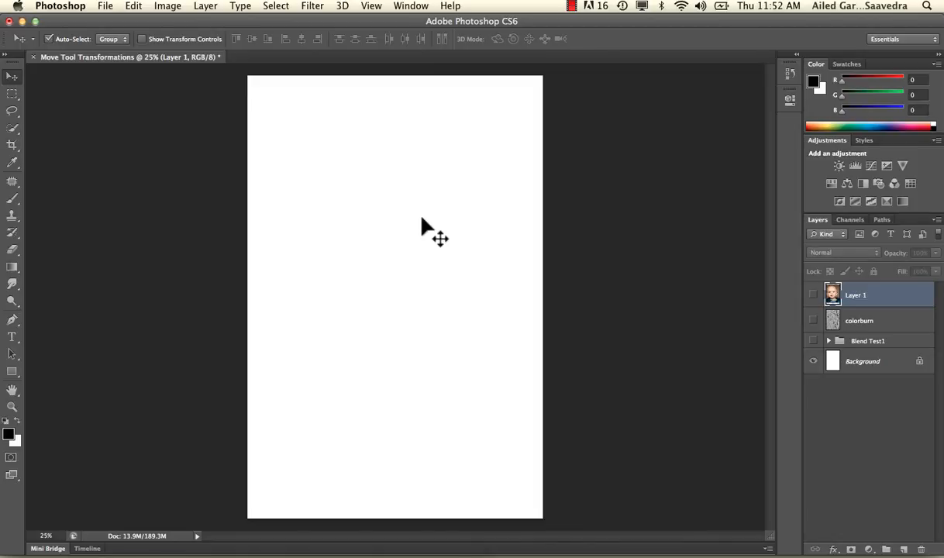
Step: Open the image 1412647_86887086.jpg and copy its leaf picture into the Move Tool Transformations document as a new layer
click(104, 5)
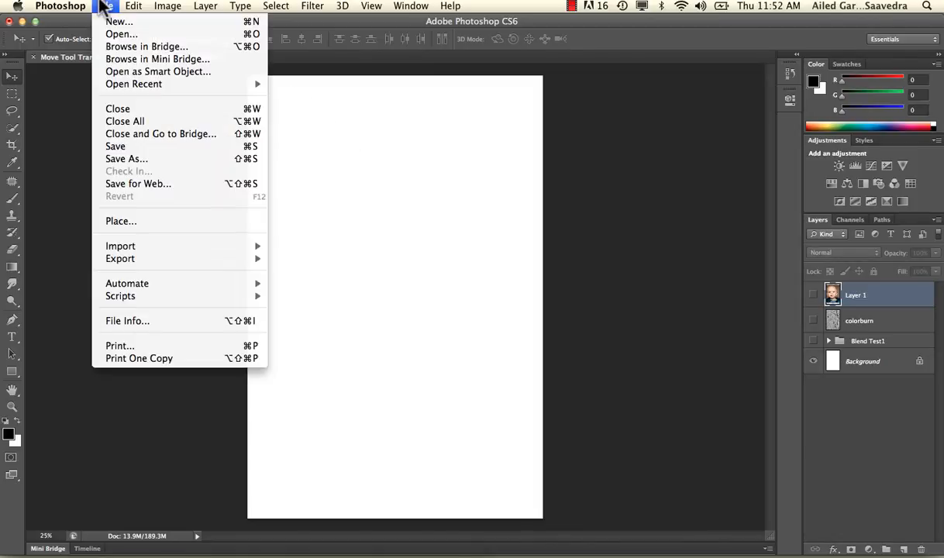
click(104, 33)
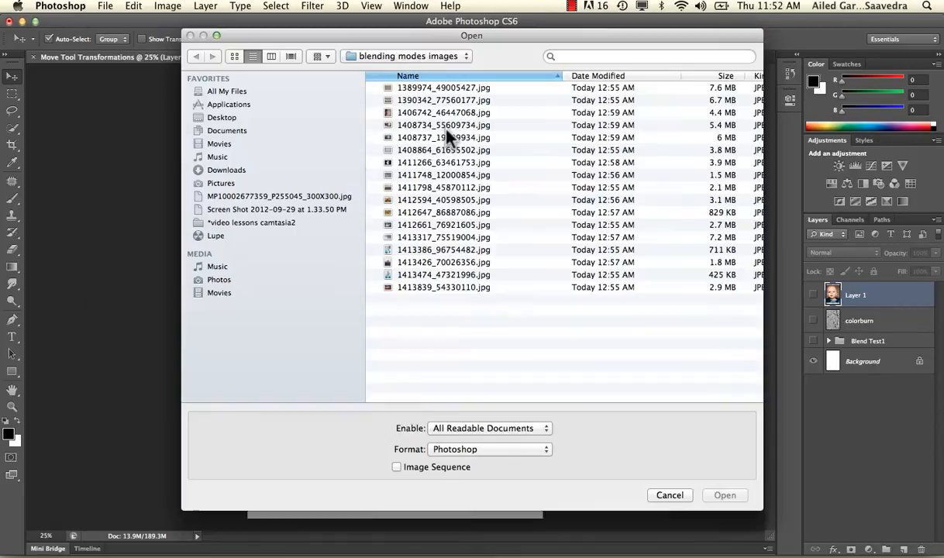
click(448, 212)
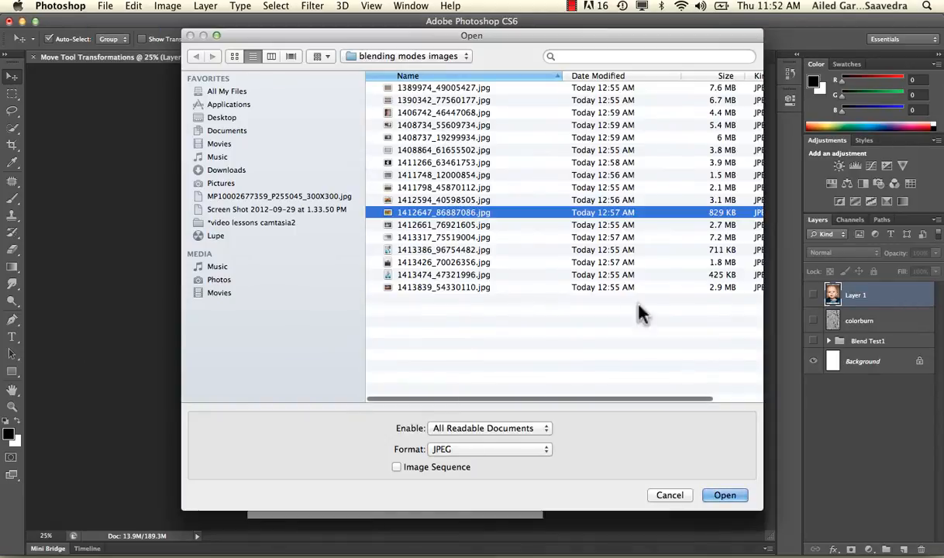
click(716, 494)
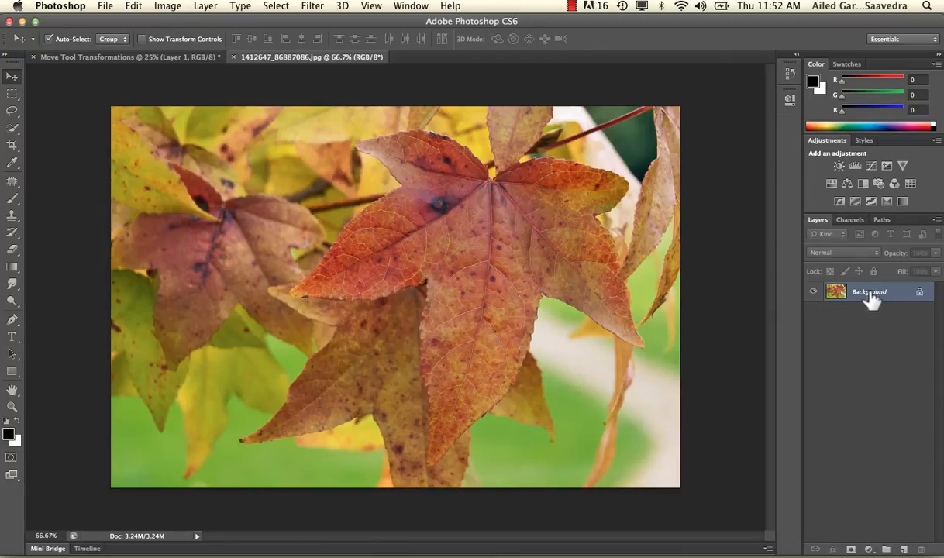
drag(498, 194, 308, 140)
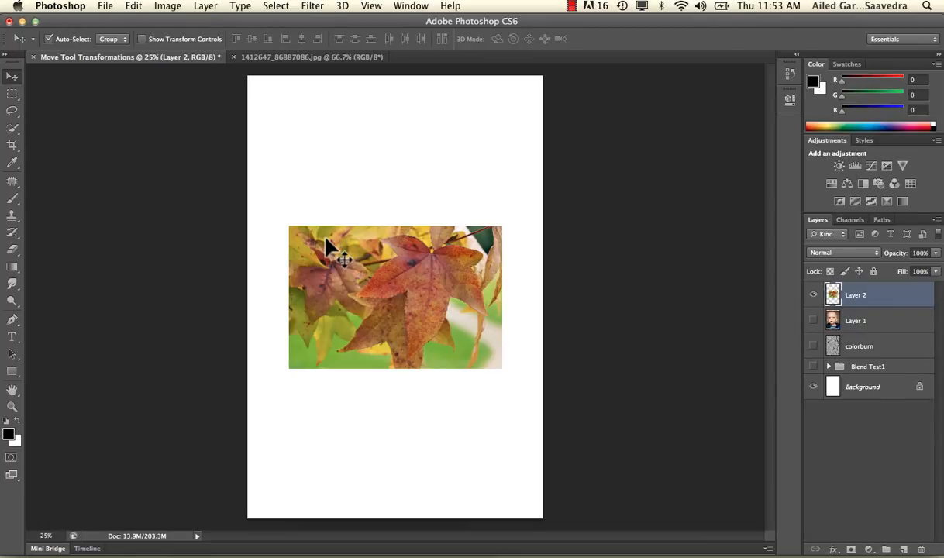
click(106, 6)
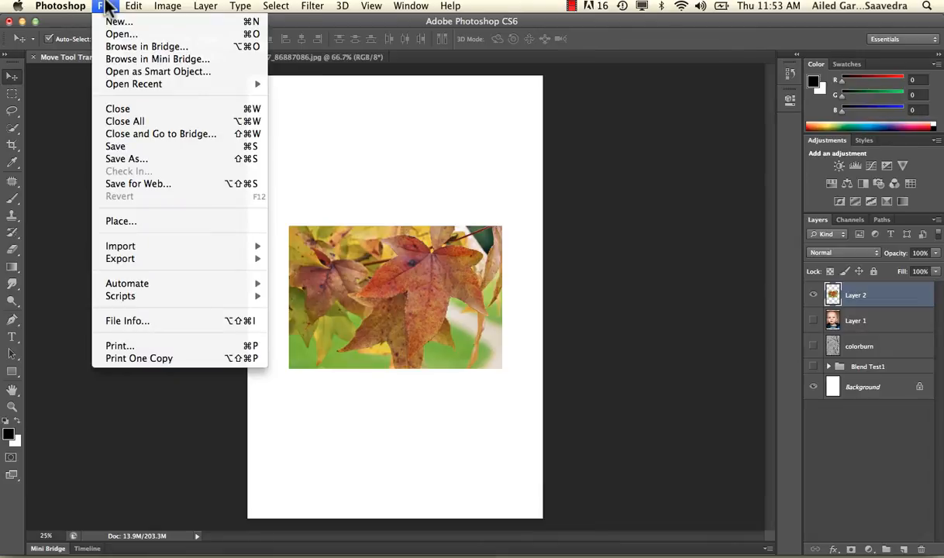
click(106, 6)
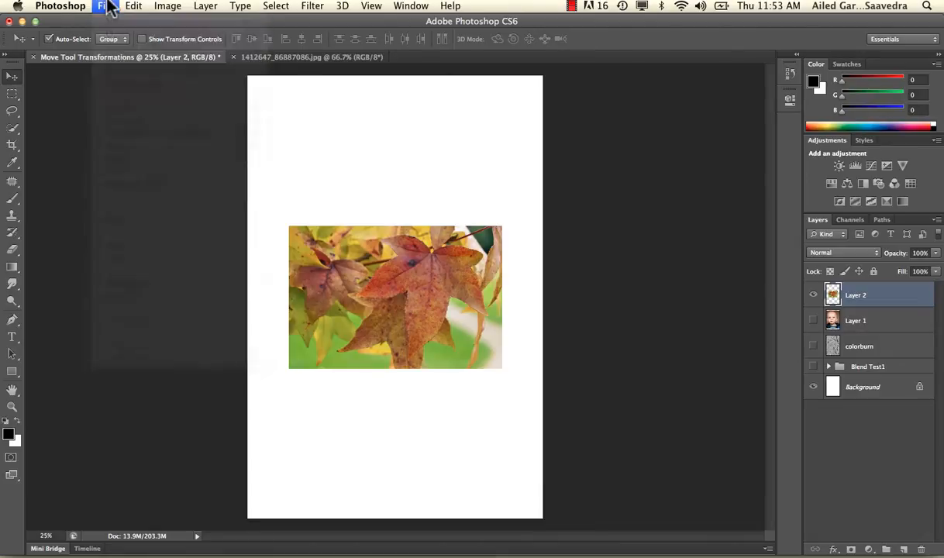
click(105, 6)
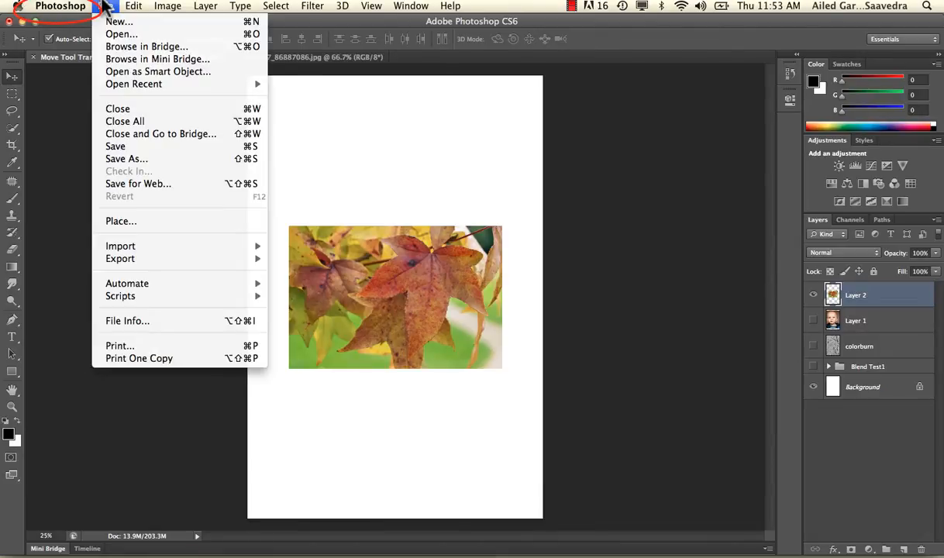
click(105, 6)
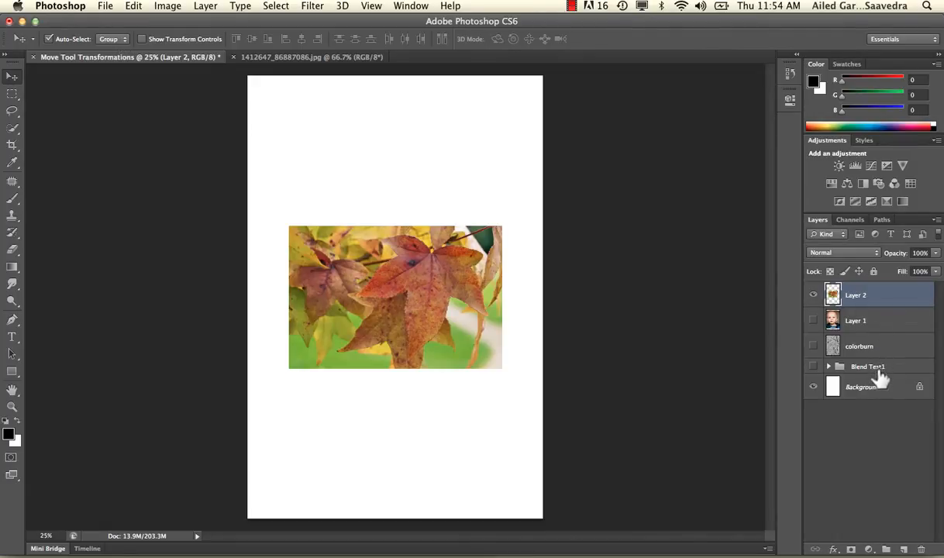
Step: Create a new layer group, keep Layer 2 above it, and place the collapsed group between Blend Test1 and the Background layer
click(831, 367)
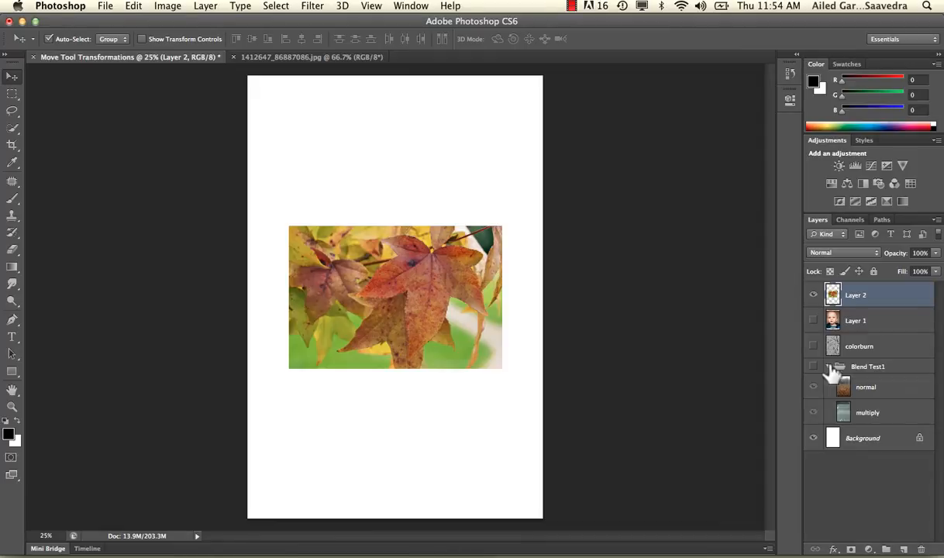
click(829, 367)
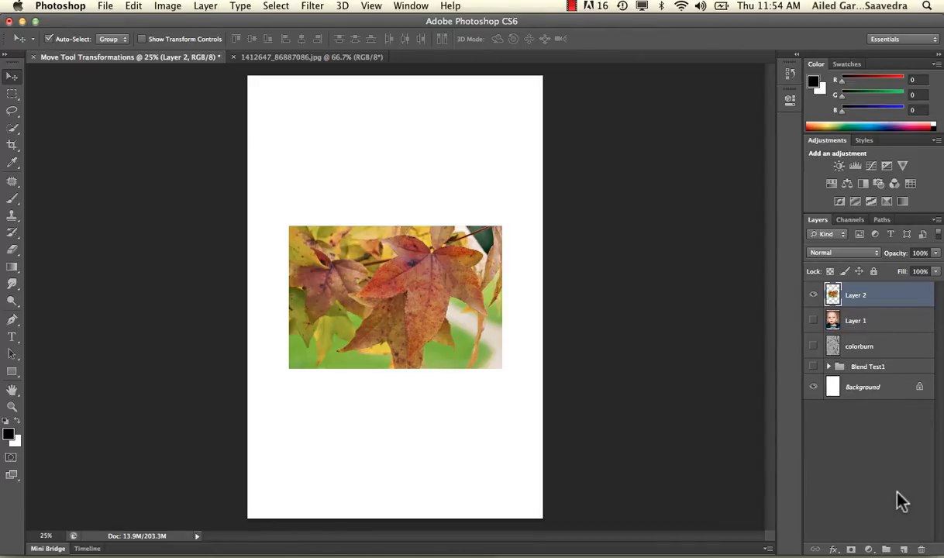
click(890, 550)
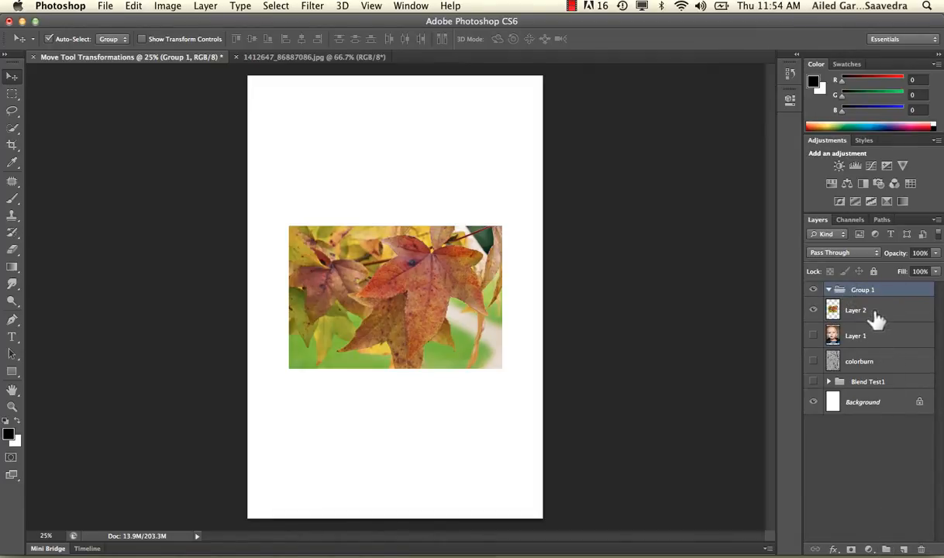
drag(876, 318, 861, 285)
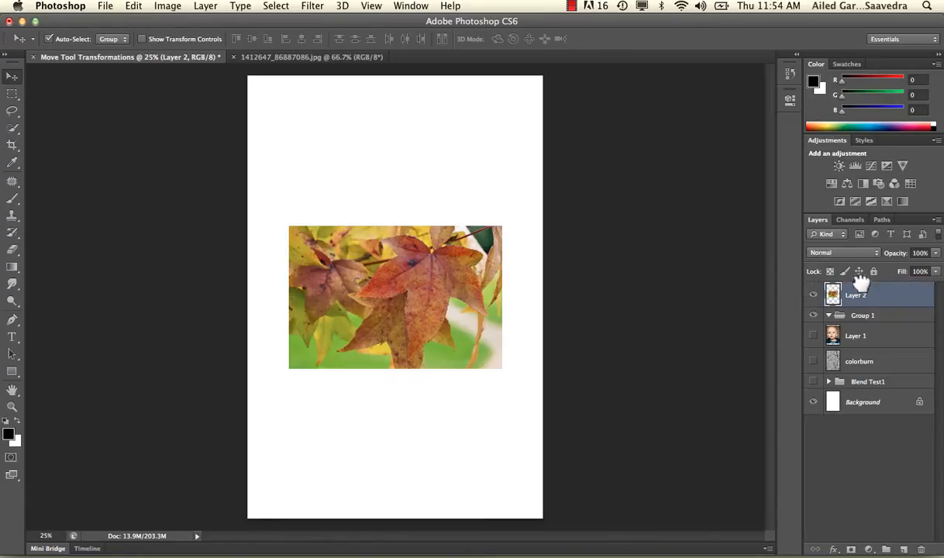
click(828, 315)
drag(859, 319, 858, 385)
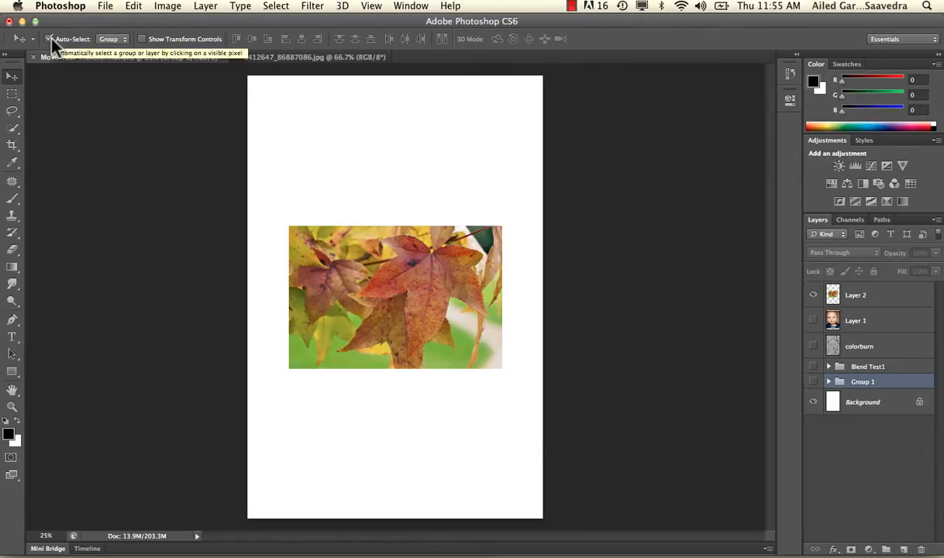
Step: Show Layer 1 and colorburn, and reposition the baby portrait down and to the left and the leaf picture up and to the right
click(853, 298)
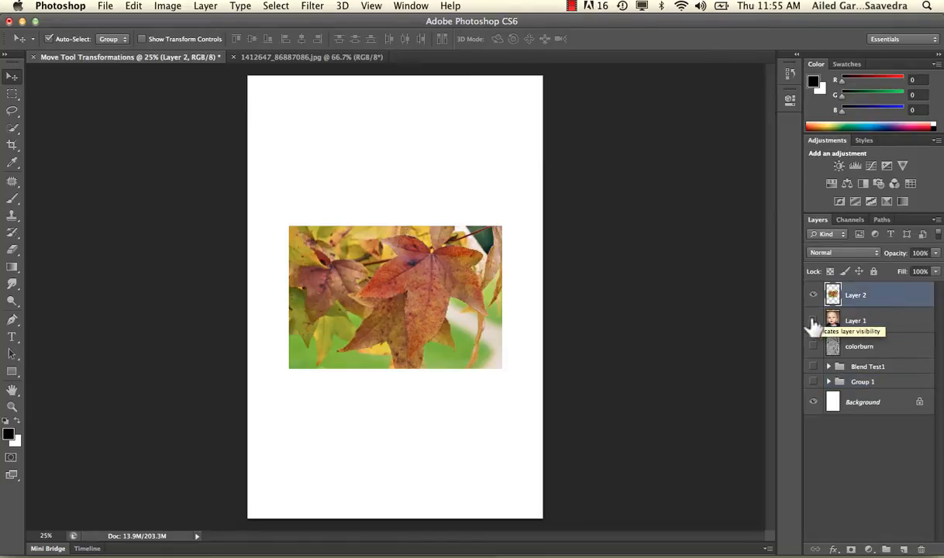
drag(813, 320, 814, 349)
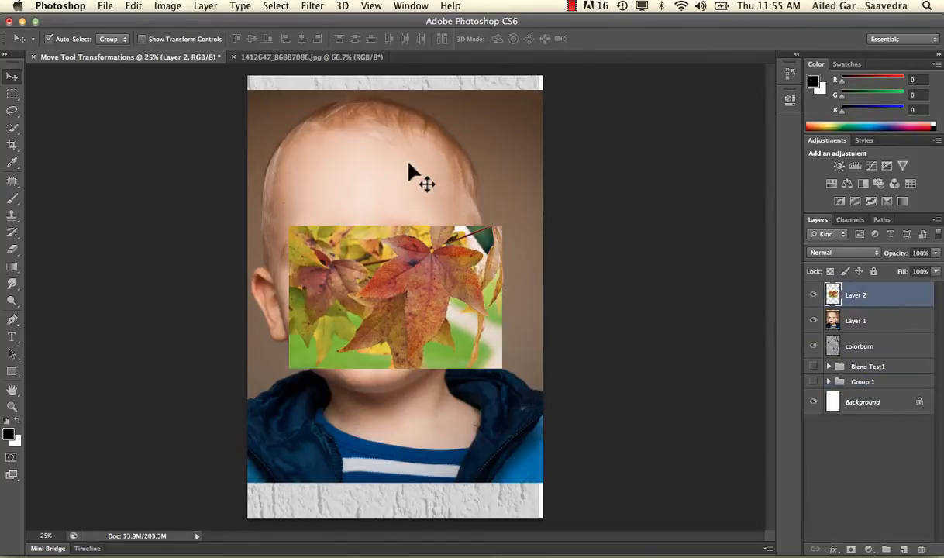
drag(409, 164, 346, 207)
click(424, 138)
drag(427, 252, 450, 238)
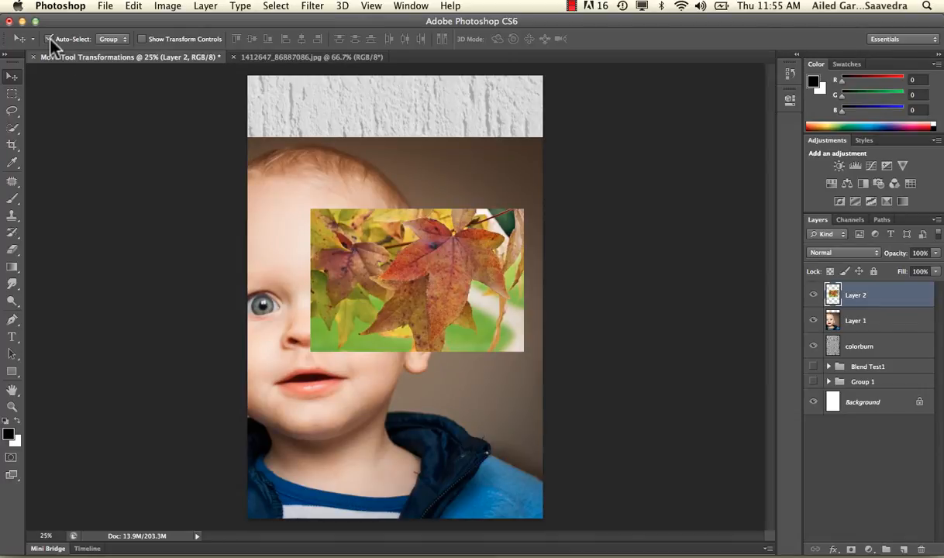
Step: Auto-select the colorburn, Layer 1 and Layer 2 layers in turn by picking their pictures directly on the canvas
click(330, 106)
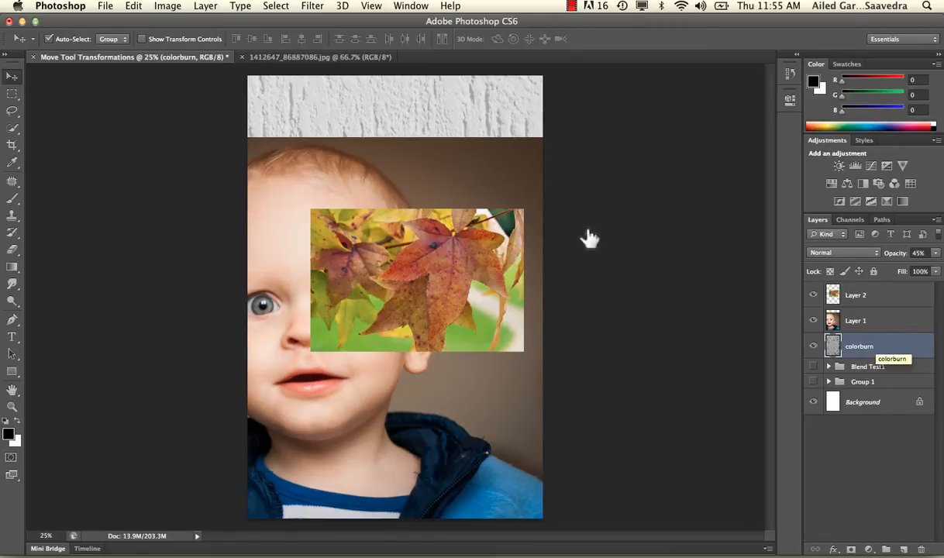
click(505, 194)
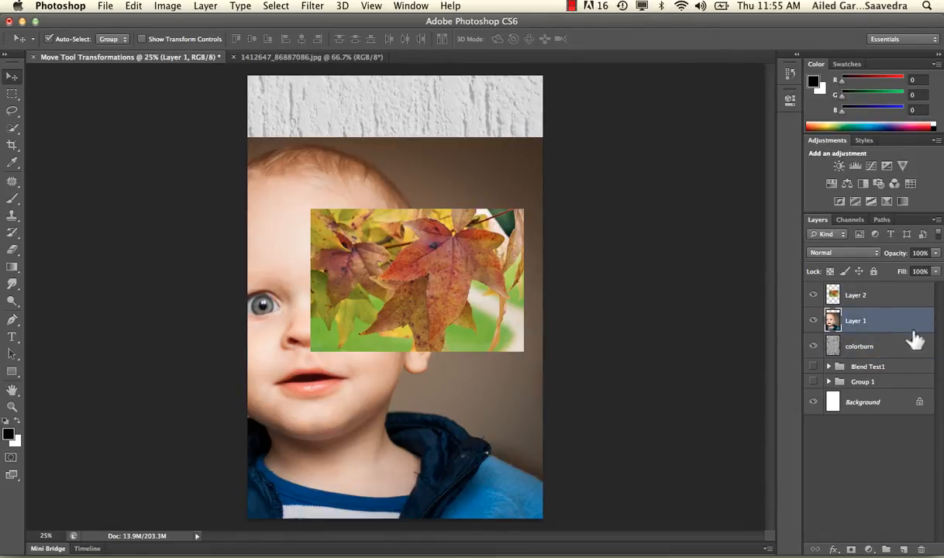
click(428, 229)
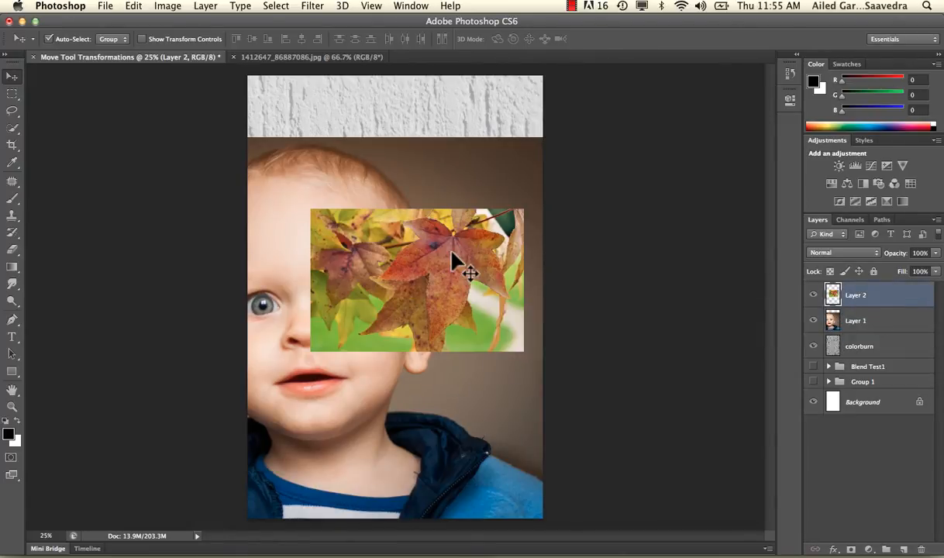
Step: Move the baby portrait to the middle of the canvas and place the leaf picture across the baby's eyes and nose
drag(454, 263, 393, 349)
drag(427, 241, 475, 279)
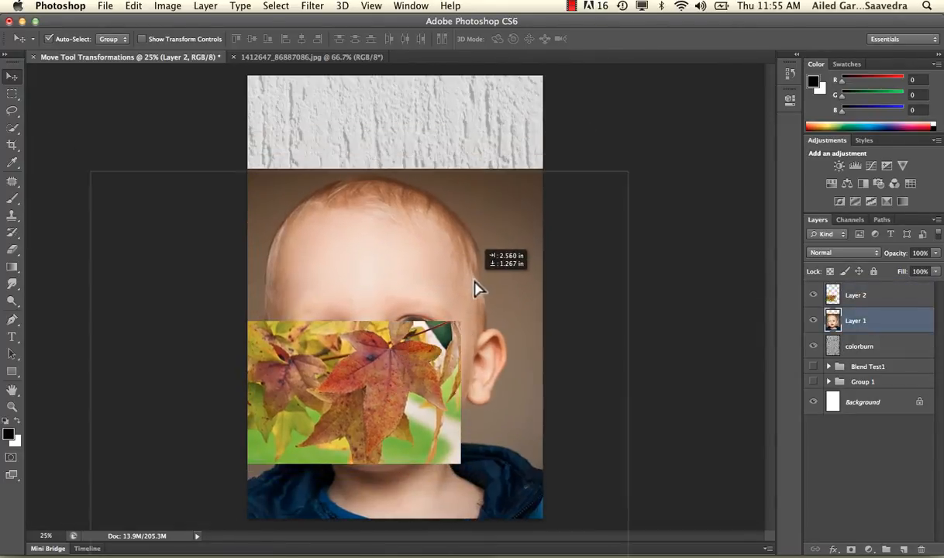
click(358, 324)
drag(357, 321, 391, 248)
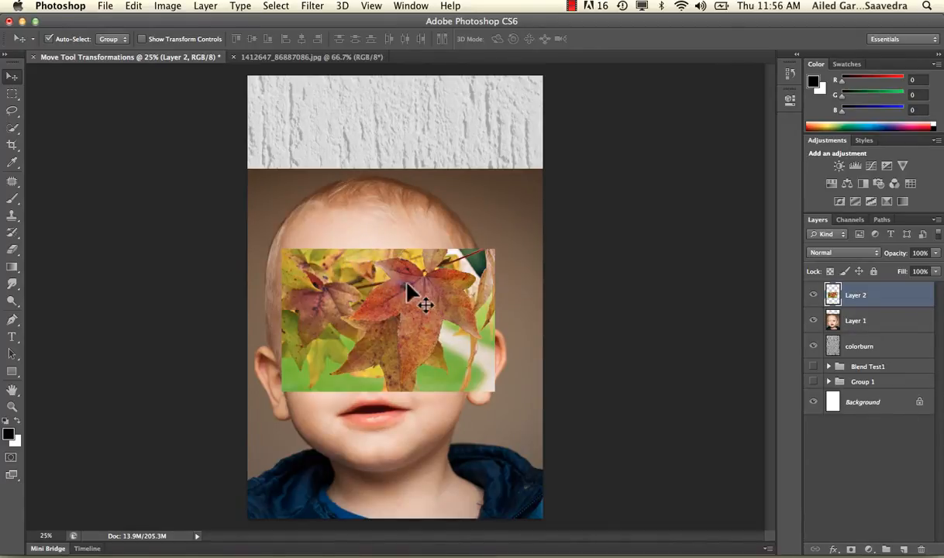
mouse_move(405, 281)
mouse_down()
mouse_move(363, 281)
mouse_move(390, 306)
mouse_move(422, 299)
mouse_move(417, 276)
mouse_move(389, 270)
mouse_move(422, 289)
mouse_move(411, 281)
mouse_up()
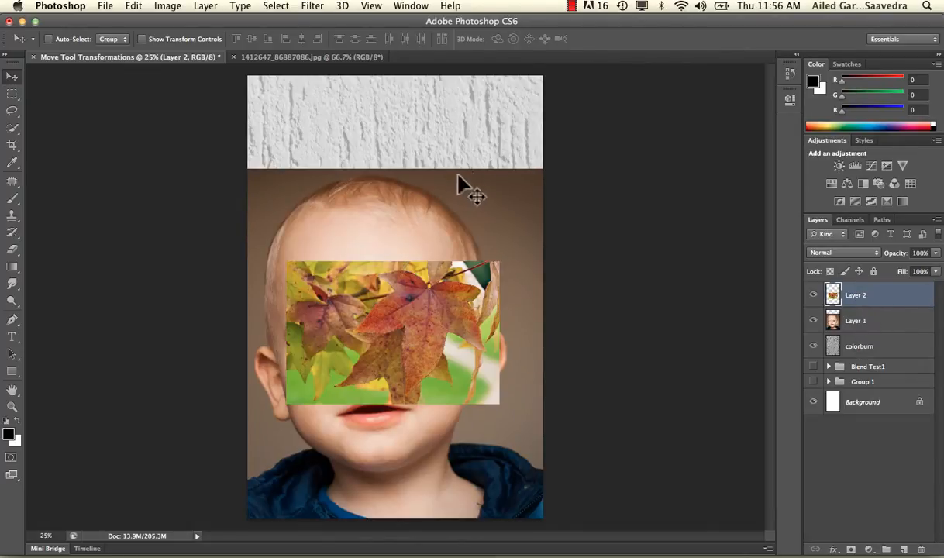
Step: With Auto-Select off, select Layer 1 and move the baby portrait upward behind the leaf picture
click(871, 324)
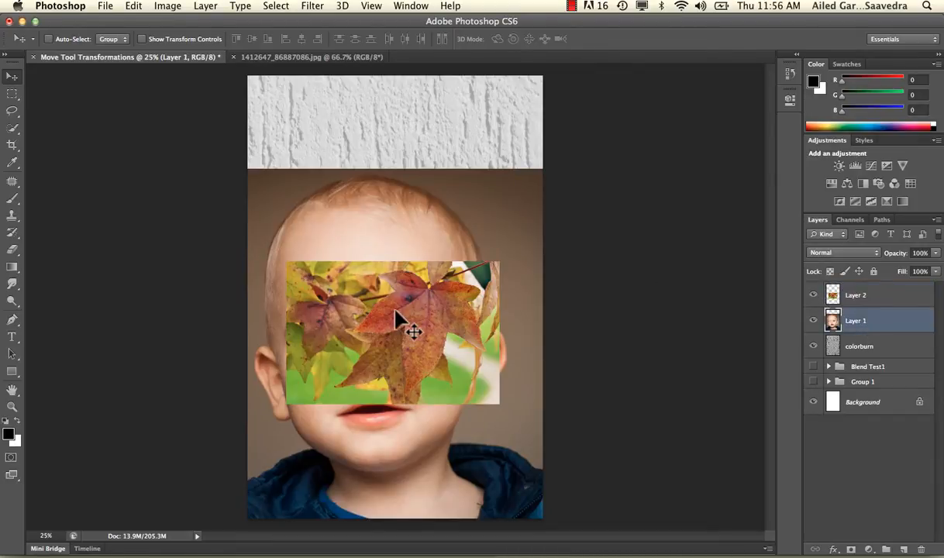
drag(394, 314, 419, 270)
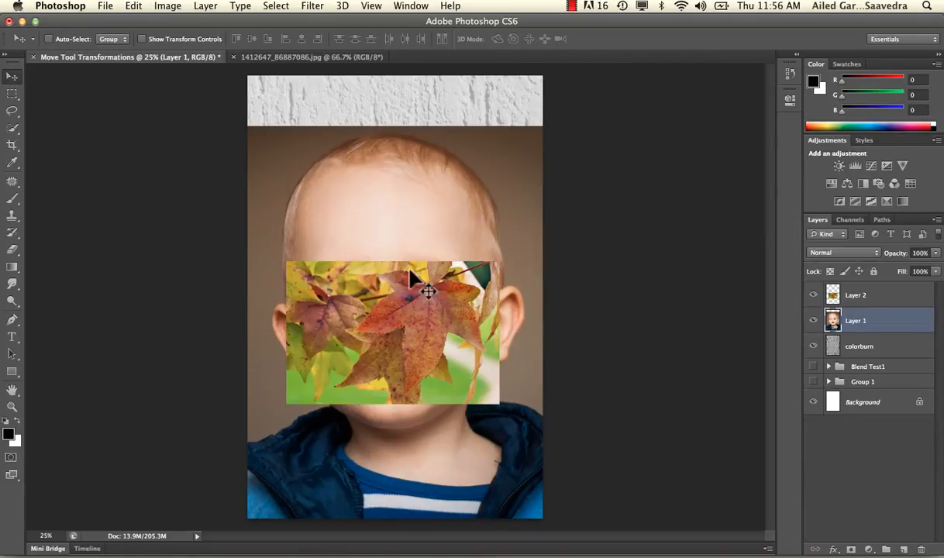
drag(425, 326, 409, 298)
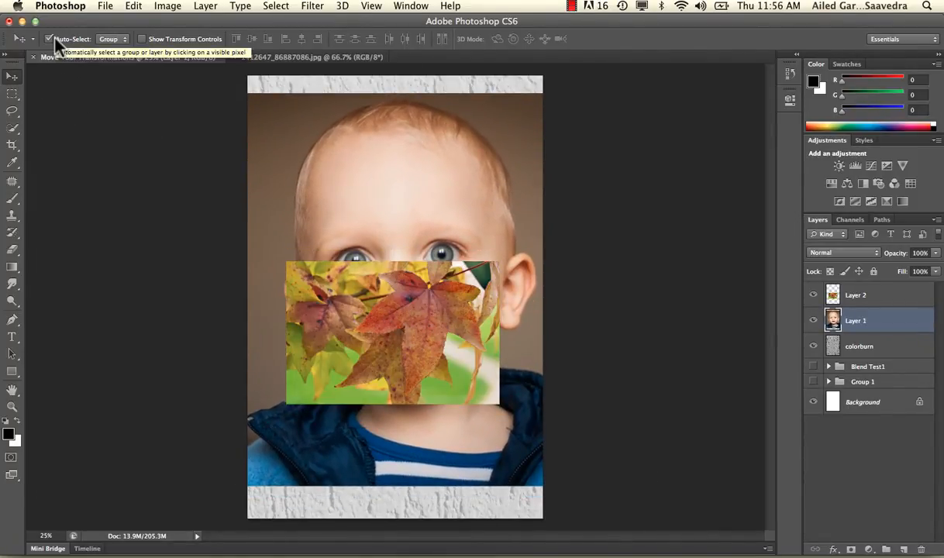
Step: Move the leaf picture on Layer 2 so that it covers the baby's mouth and chin
drag(396, 305, 394, 223)
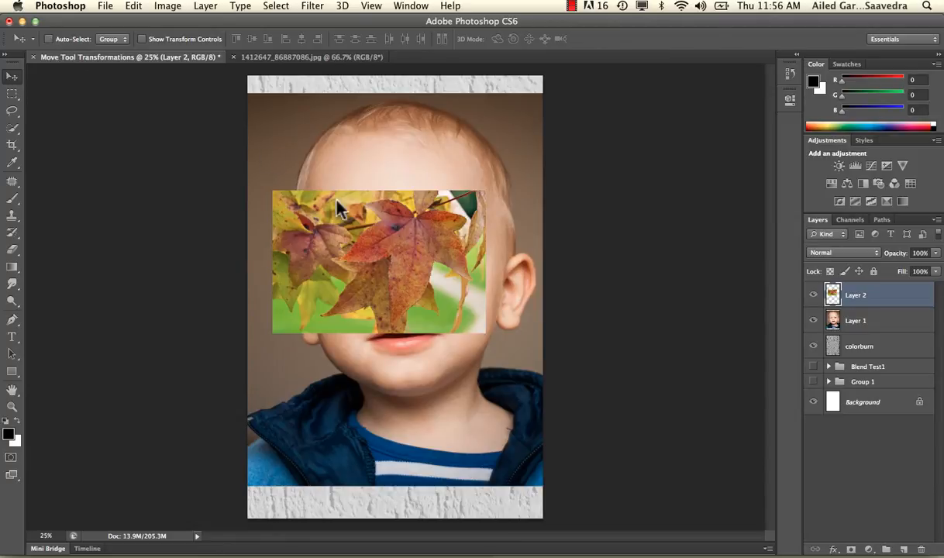
drag(392, 267, 412, 296)
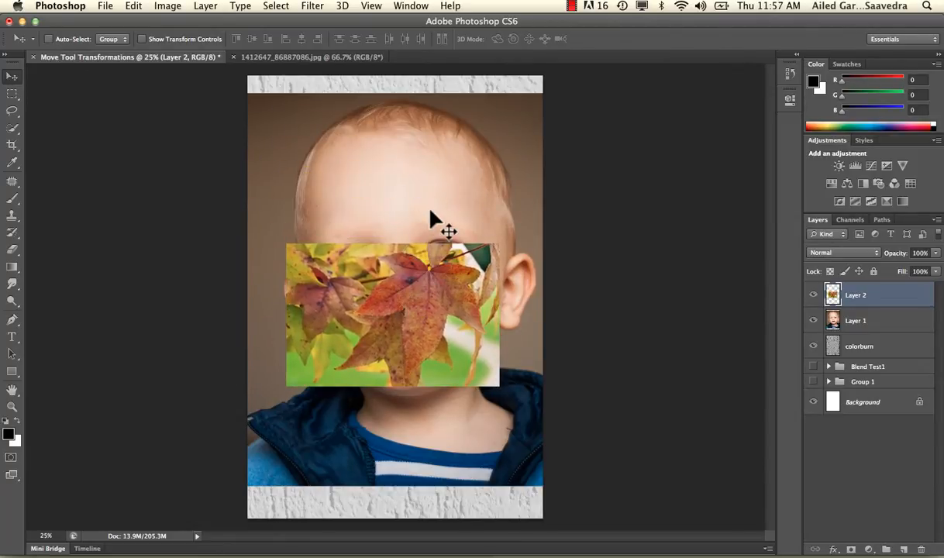
drag(431, 210, 437, 259)
drag(449, 210, 436, 198)
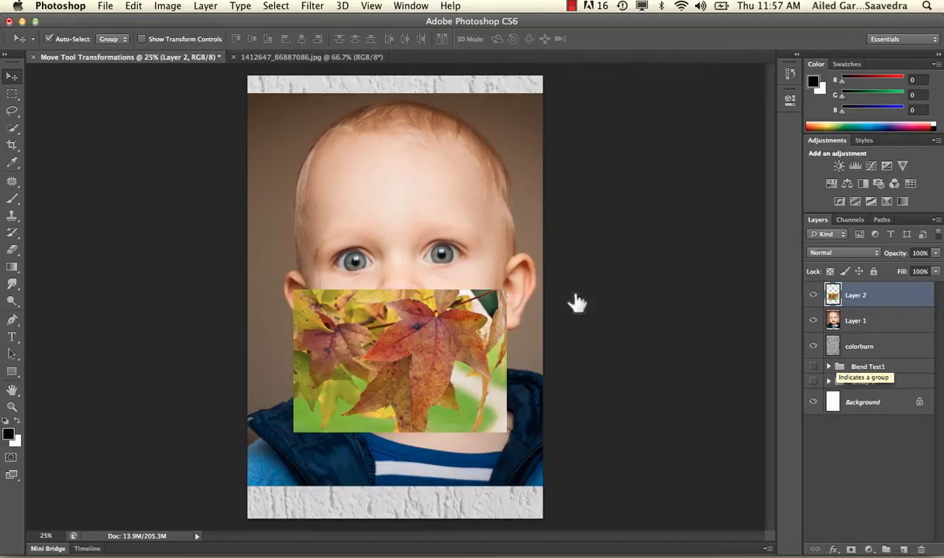
Step: Expand the Blend Test1 group, hide Layer 2, Layer 1 and colorburn, and make Blend Test1 visible
click(829, 366)
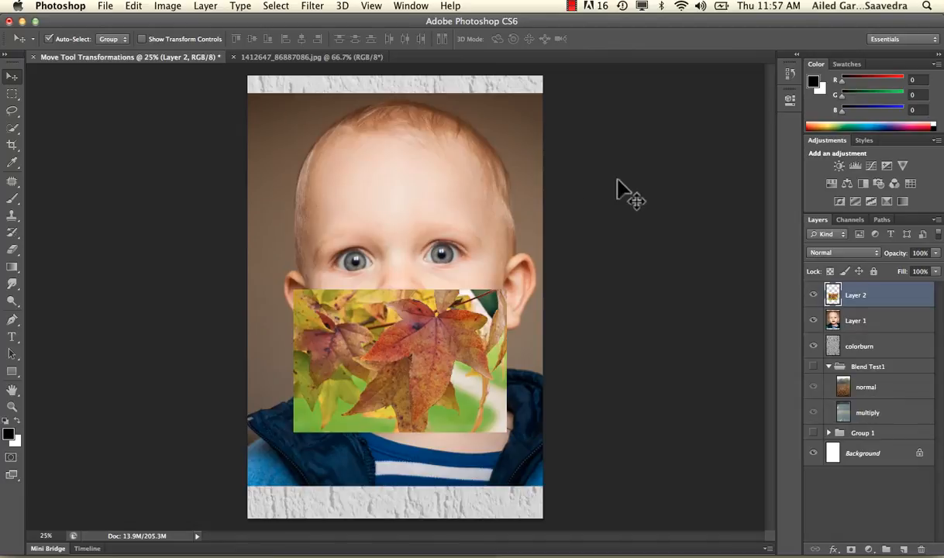
click(122, 40)
click(122, 36)
drag(815, 299, 822, 363)
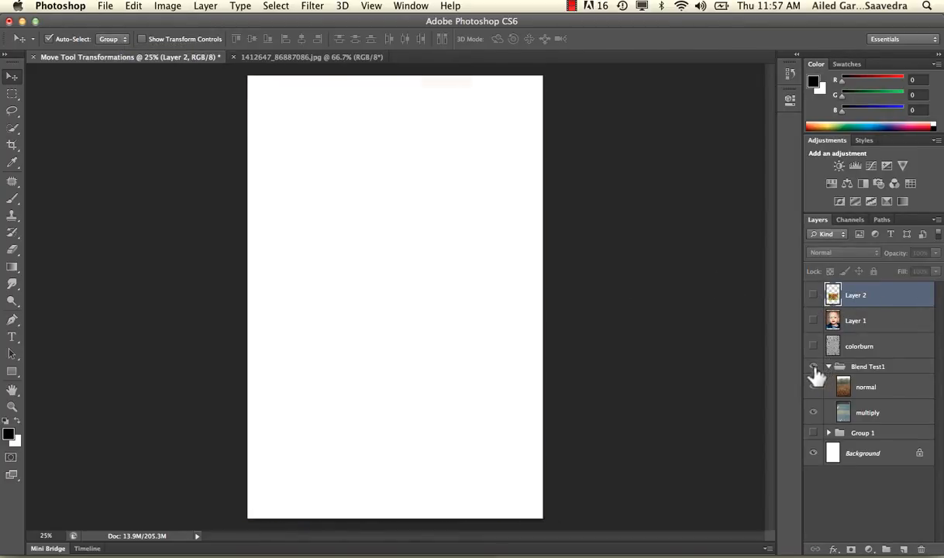
click(813, 366)
Step: Toggle the visibility of the normal and multiply layers off and on to check what each contributes
click(814, 387)
click(814, 388)
click(813, 412)
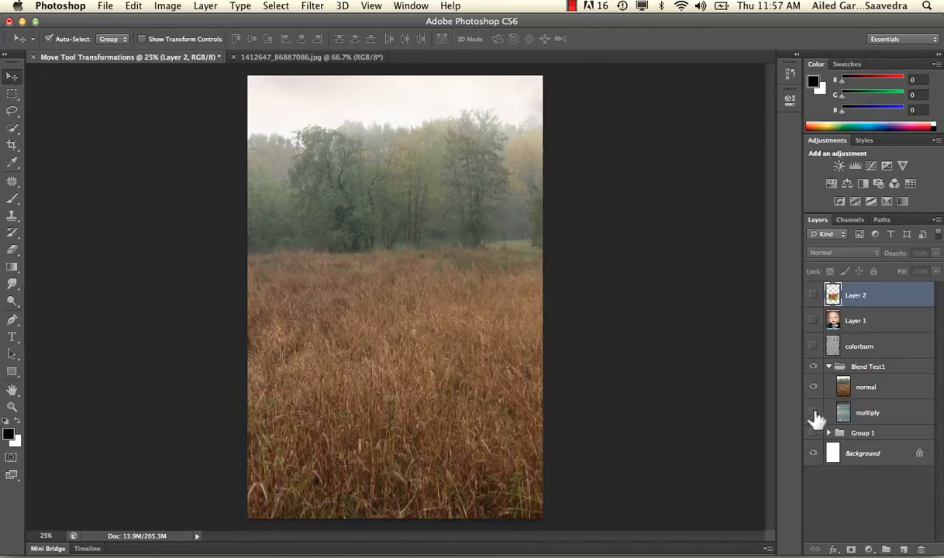
click(815, 413)
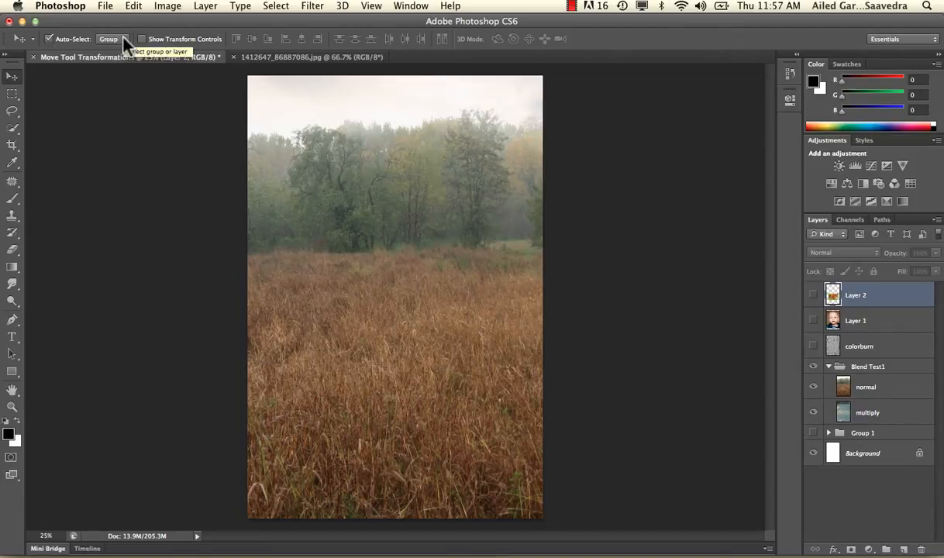
Step: With Auto-Select set to Group, move the whole Blend Test1 group toward the canvas's left edge and slightly down
click(876, 392)
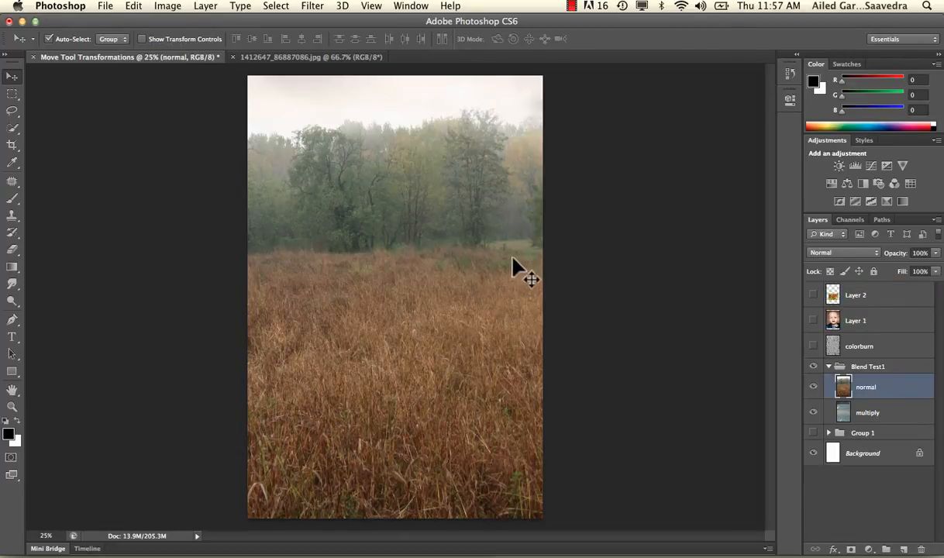
drag(508, 242, 306, 282)
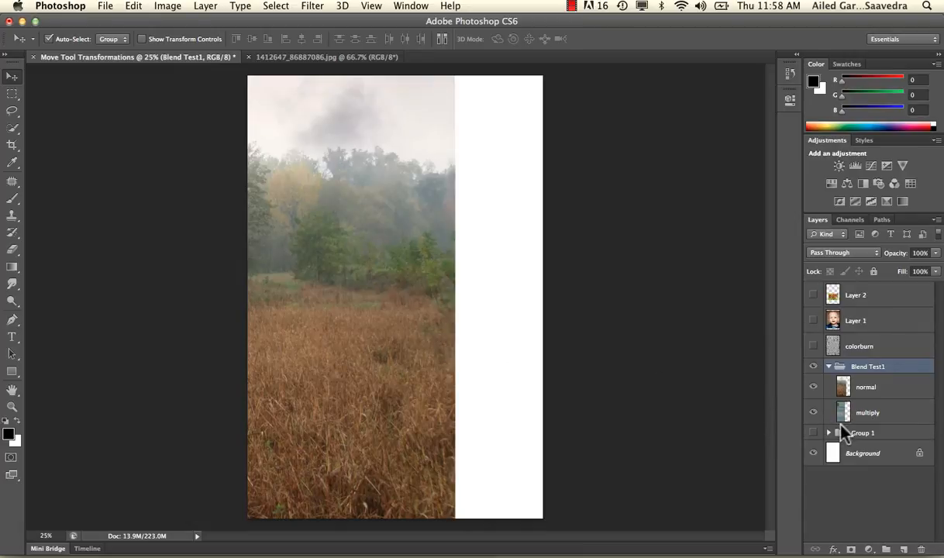
Step: Move the whole Blend Test1 group right until it fills the canvas, hiding and showing the normal layer to check multiply underneath
click(815, 387)
click(814, 388)
drag(337, 224, 442, 229)
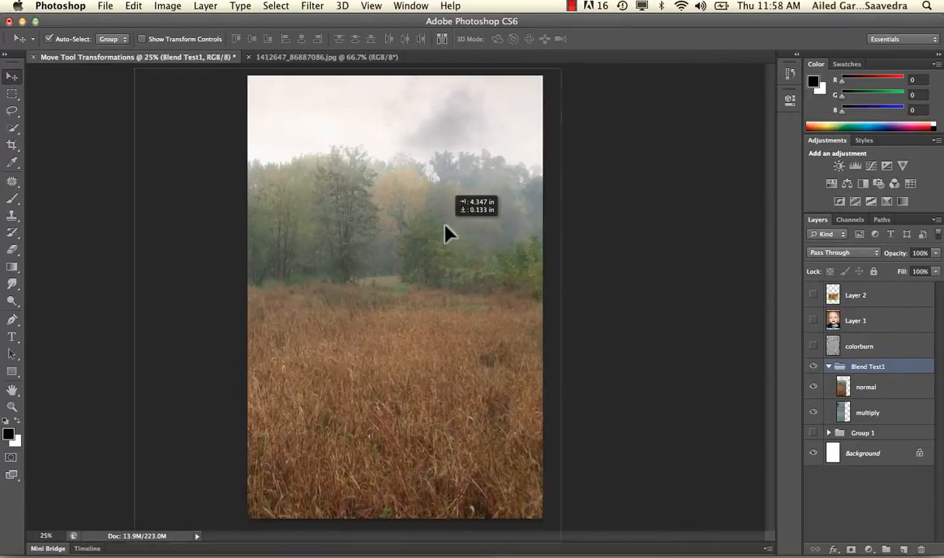
click(814, 388)
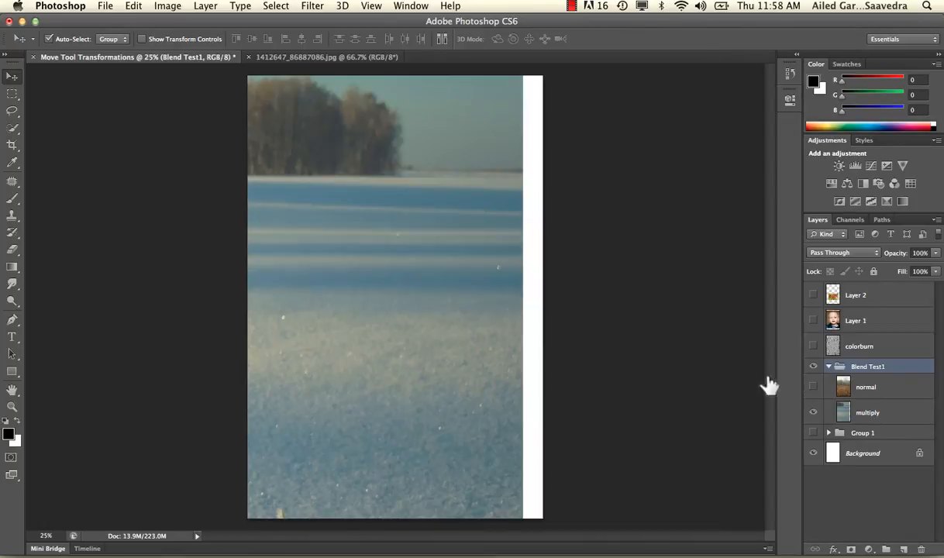
click(813, 386)
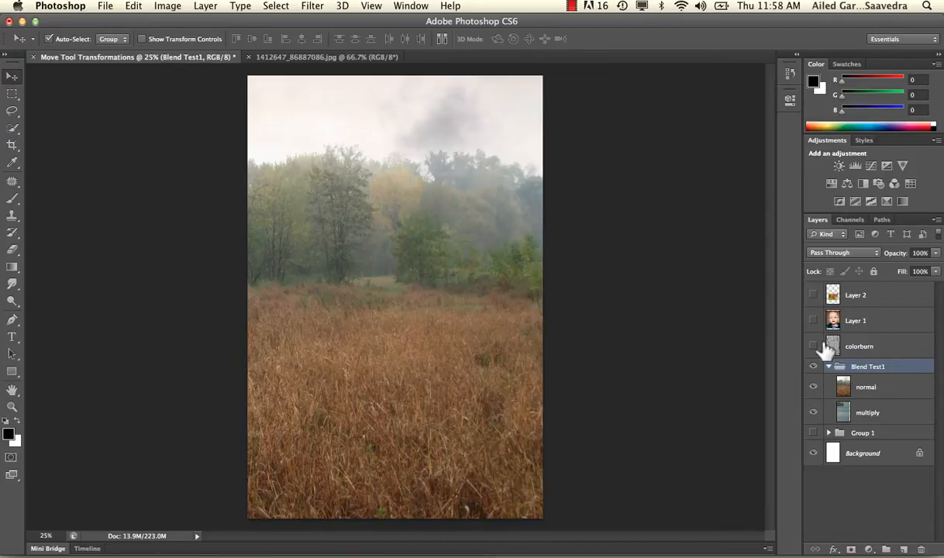
Step: Set Auto-Select to Layer and move the normal picture left and the multiply picture down, each independently of the other
click(122, 45)
click(876, 394)
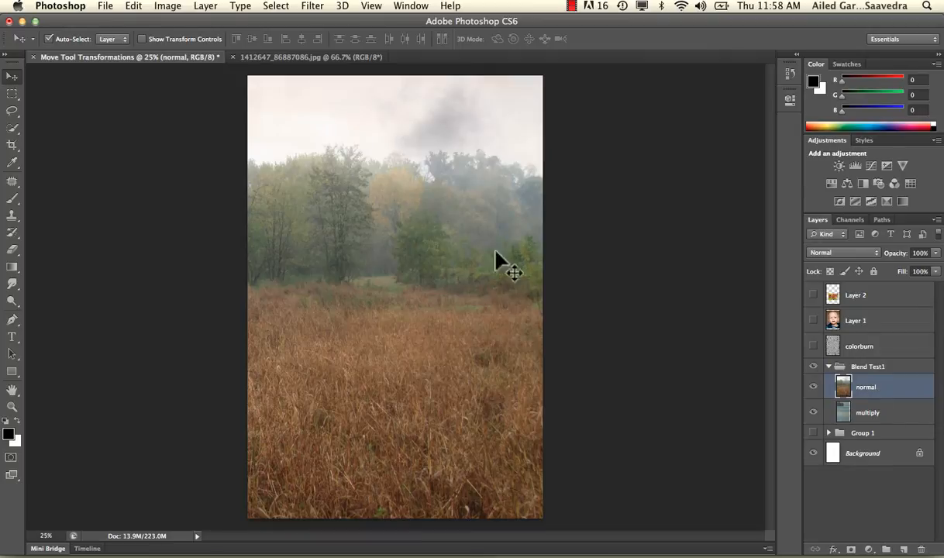
drag(440, 246, 390, 279)
drag(326, 253, 356, 225)
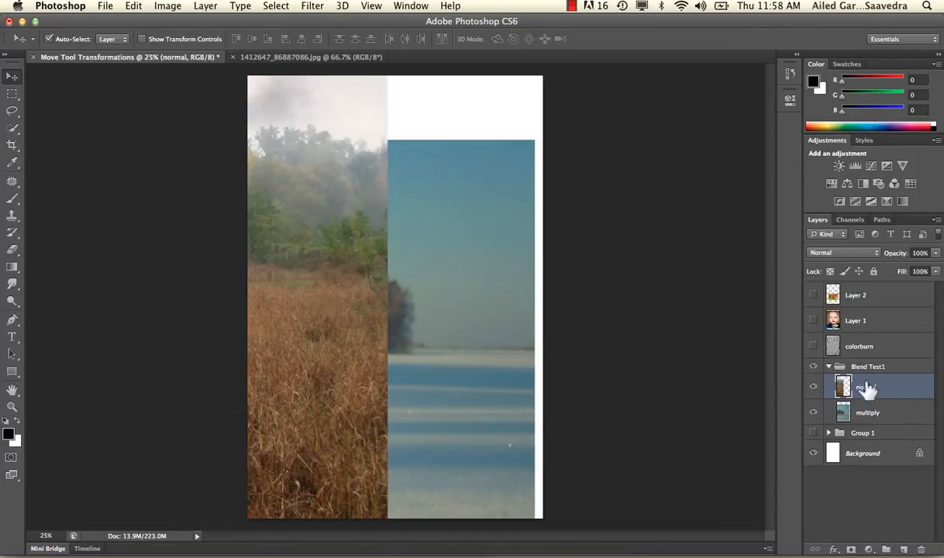
Step: Set Auto-Select to Group, move the whole Blend Test1 group up and to the right, and collapse the group
click(114, 39)
drag(380, 203, 462, 131)
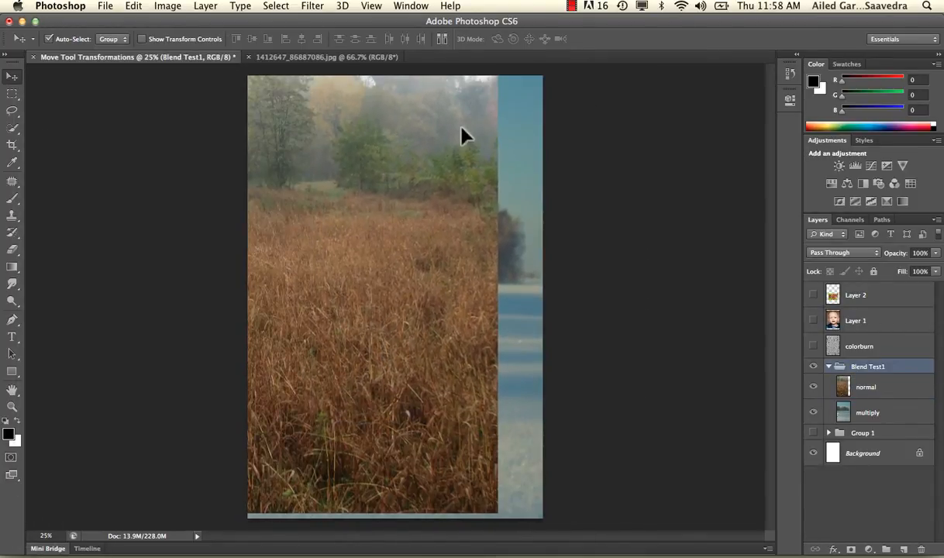
click(829, 367)
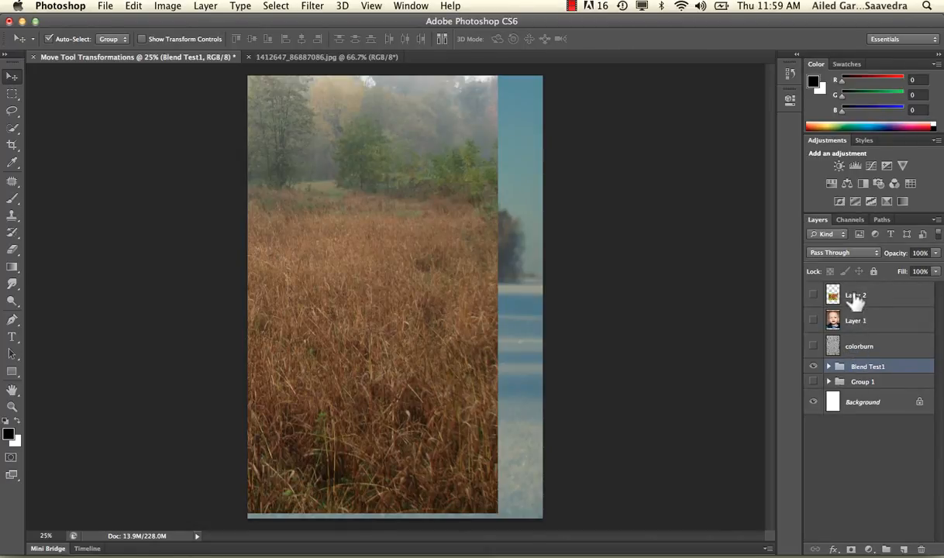
Step: Make Layer 2 and Layer 1 visible and hide the Blend Test1 group
click(813, 295)
click(813, 321)
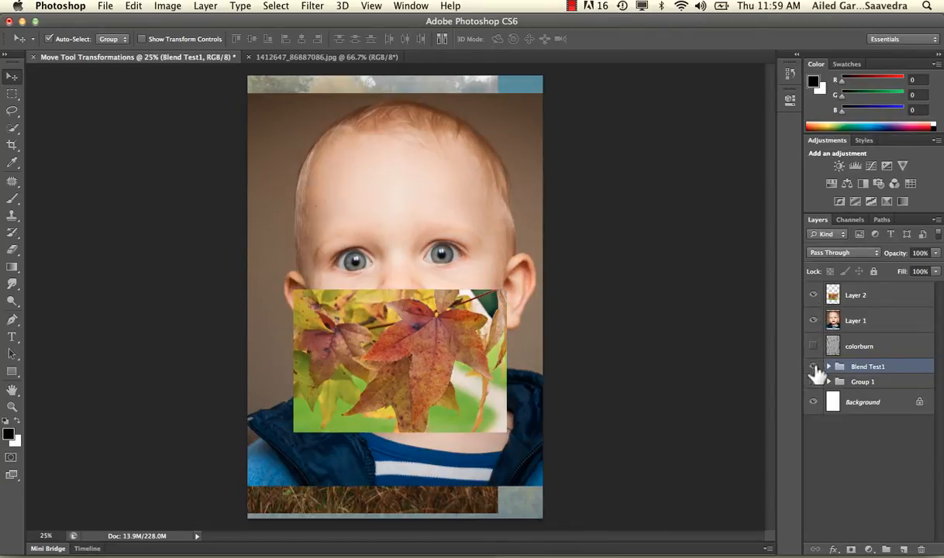
click(814, 367)
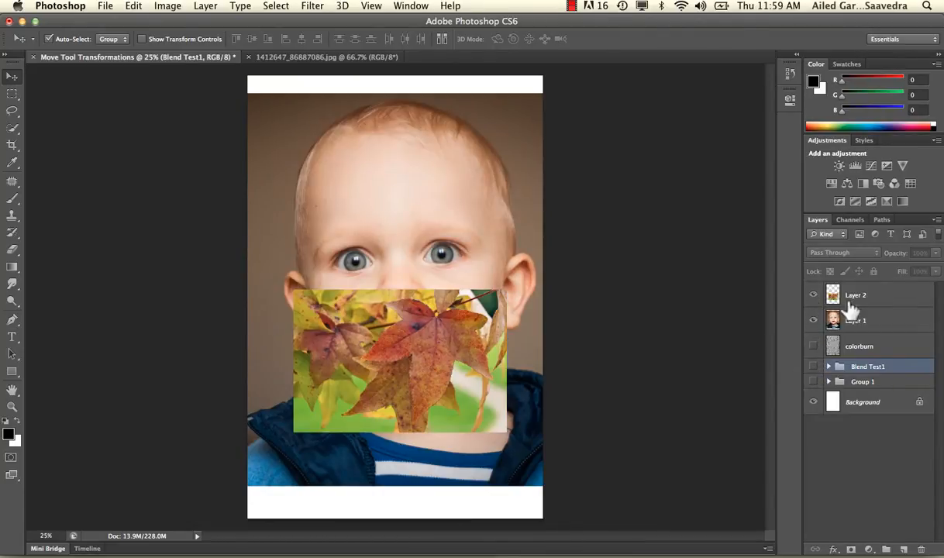
Step: Move the leaf picture slightly up, and separately move the baby picture up to the canvas's upper edge
click(853, 300)
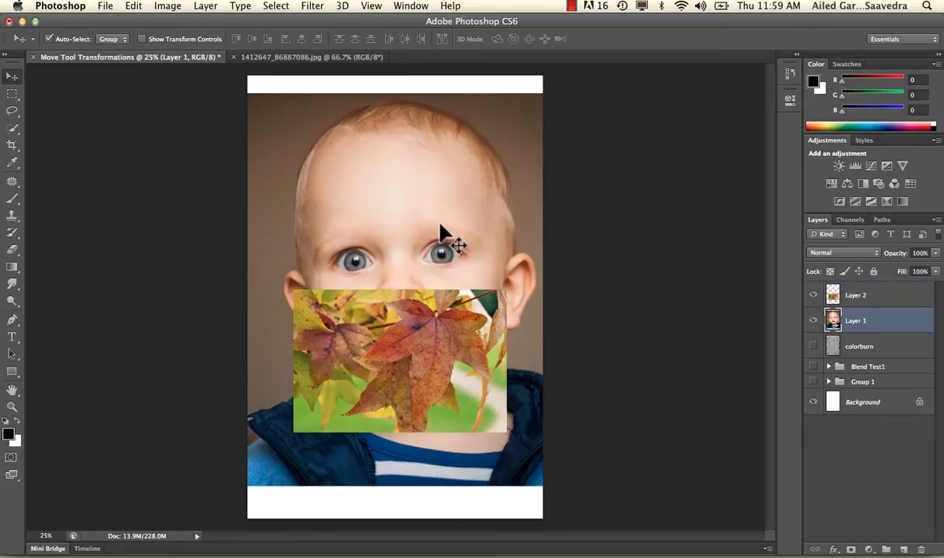
mouse_move(438, 344)
mouse_down()
mouse_move(460, 326)
mouse_move(435, 339)
mouse_up()
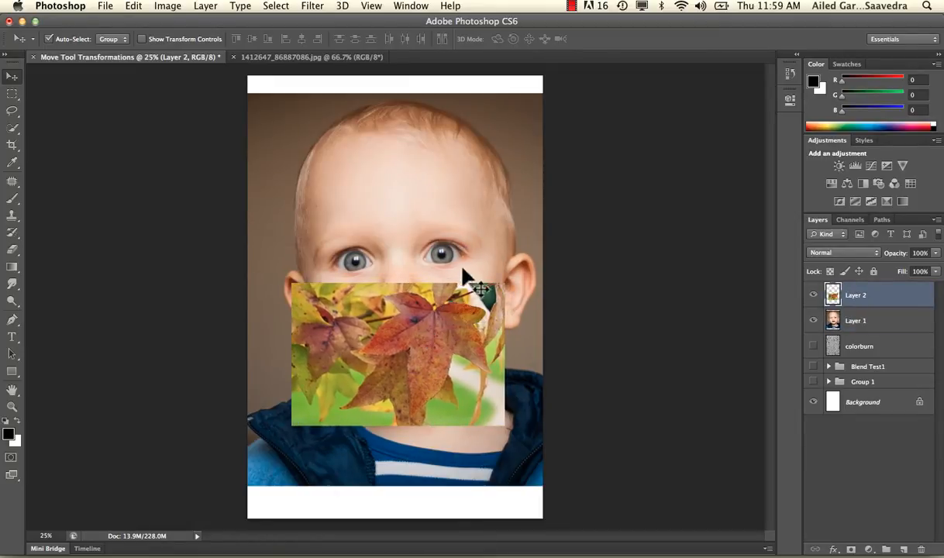
drag(478, 230, 469, 205)
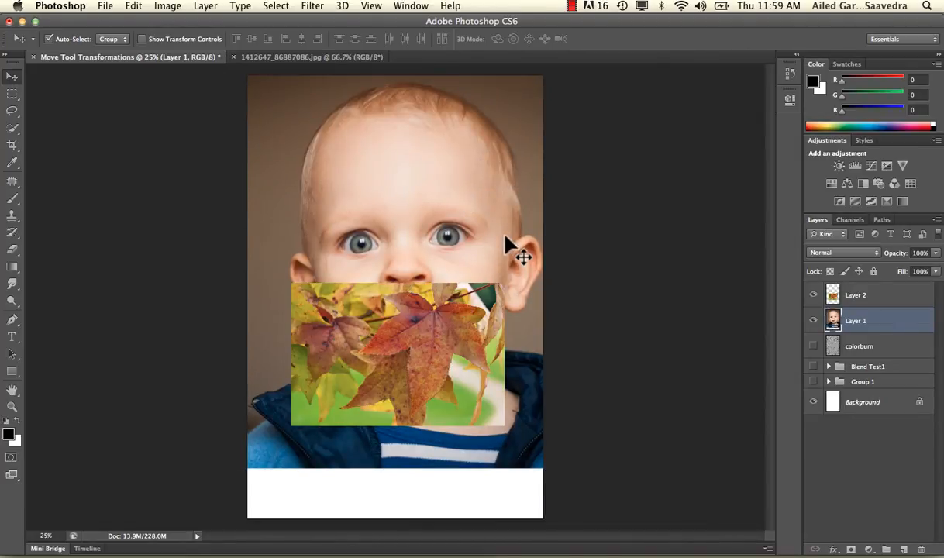
Step: Select the baby and leaf pictures together and move both around the canvas, leaving the face centred with white strips above and below
shift+click(425, 306)
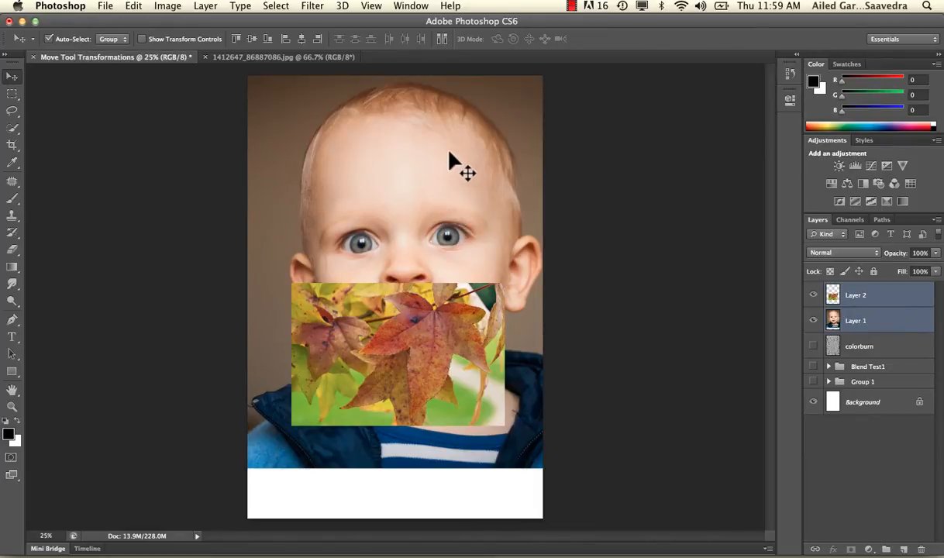
drag(450, 155, 346, 207)
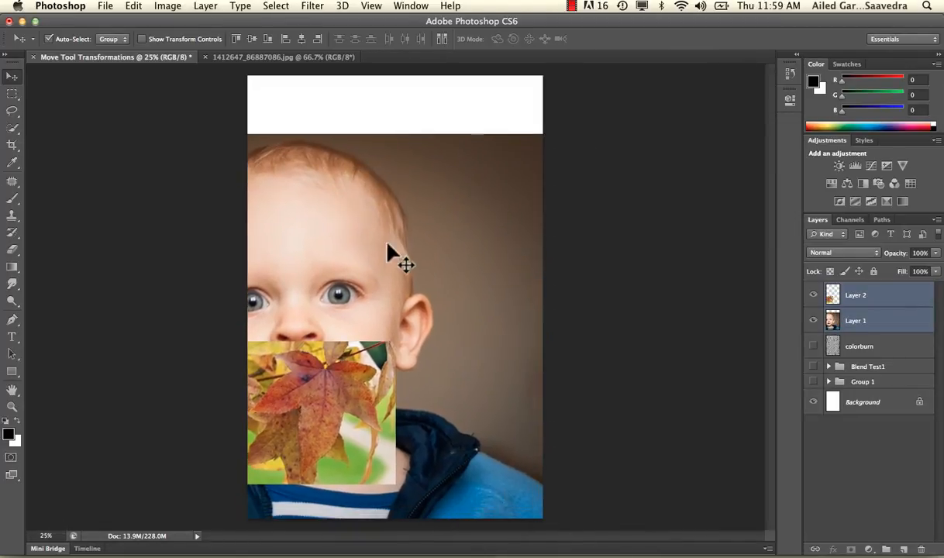
drag(388, 245, 468, 225)
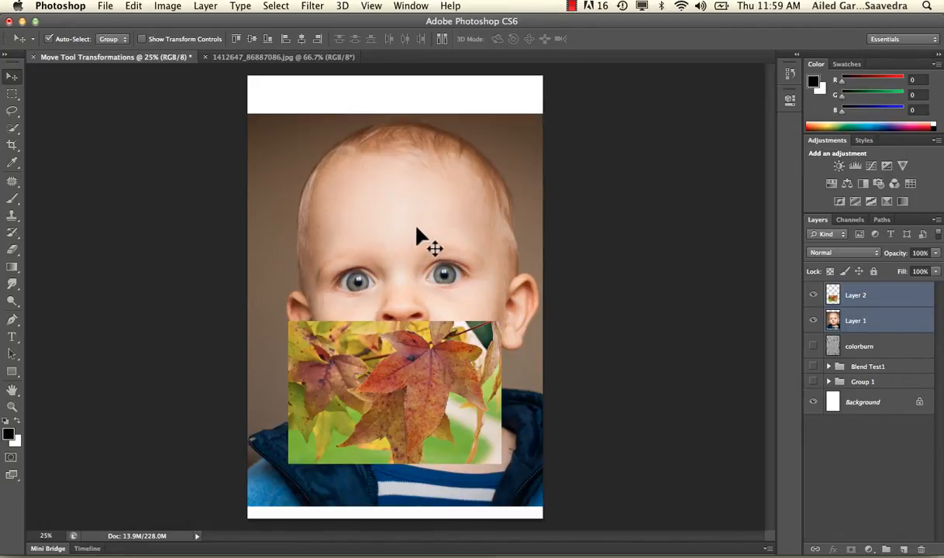
mouse_move(417, 228)
mouse_down()
mouse_move(344, 181)
mouse_move(424, 245)
mouse_move(420, 202)
mouse_move(416, 213)
mouse_up()
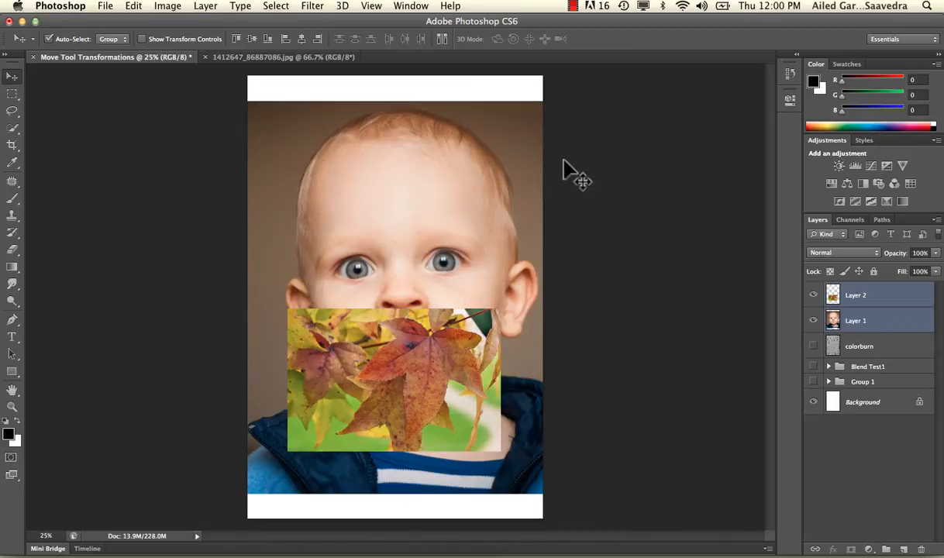
Step: Select Layer 1 and Layer 2 together and link them
click(855, 304)
click(857, 329)
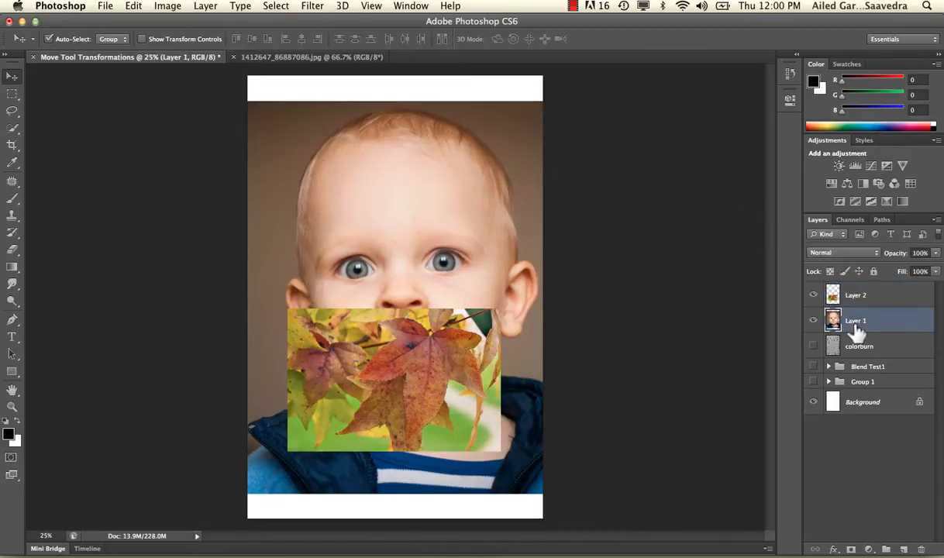
shift+click(855, 303)
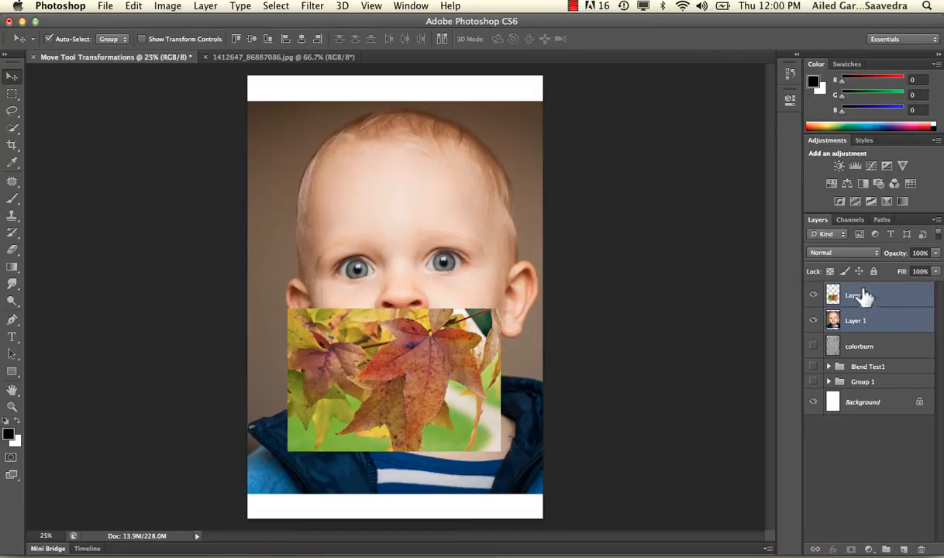
click(818, 548)
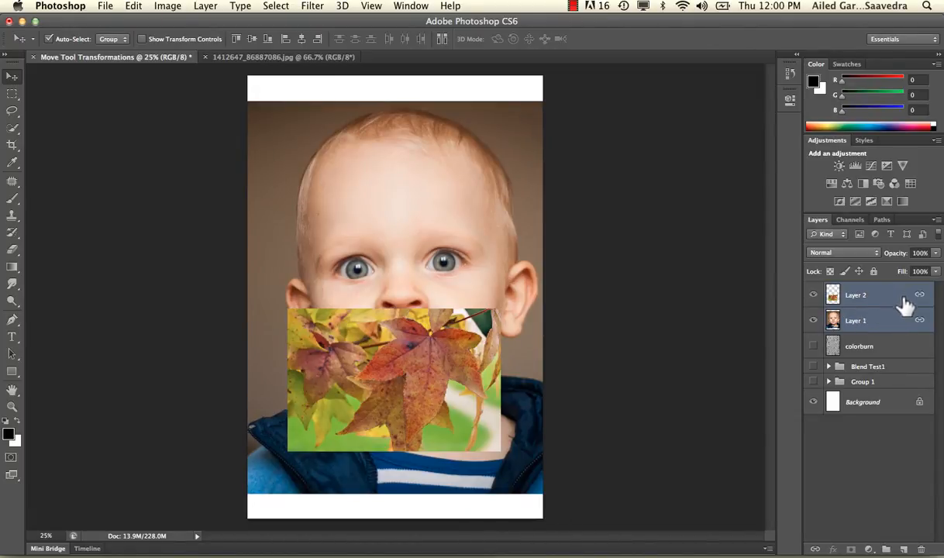
click(818, 548)
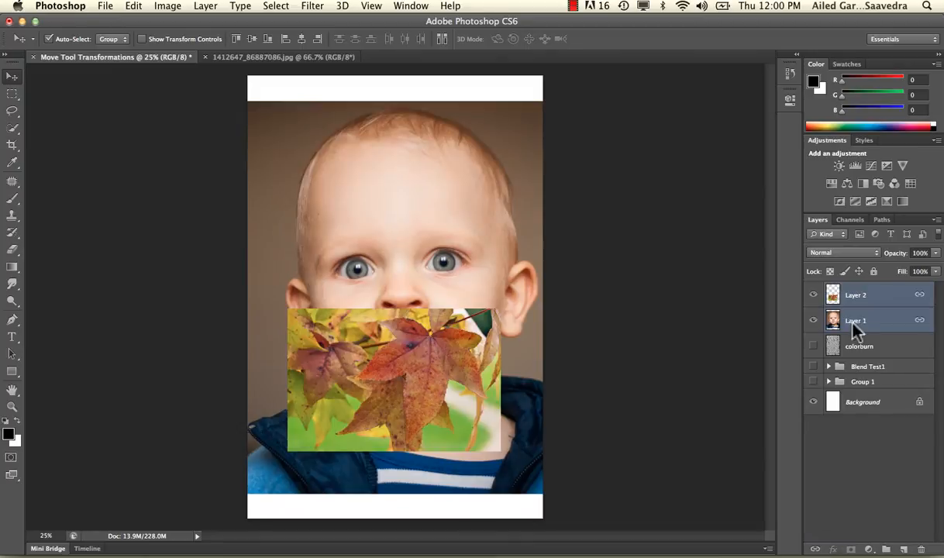
Step: Select Blend Test1 to clear the pair's selection, and move the linked pictures together by grabbing either the baby or the leaf
click(882, 371)
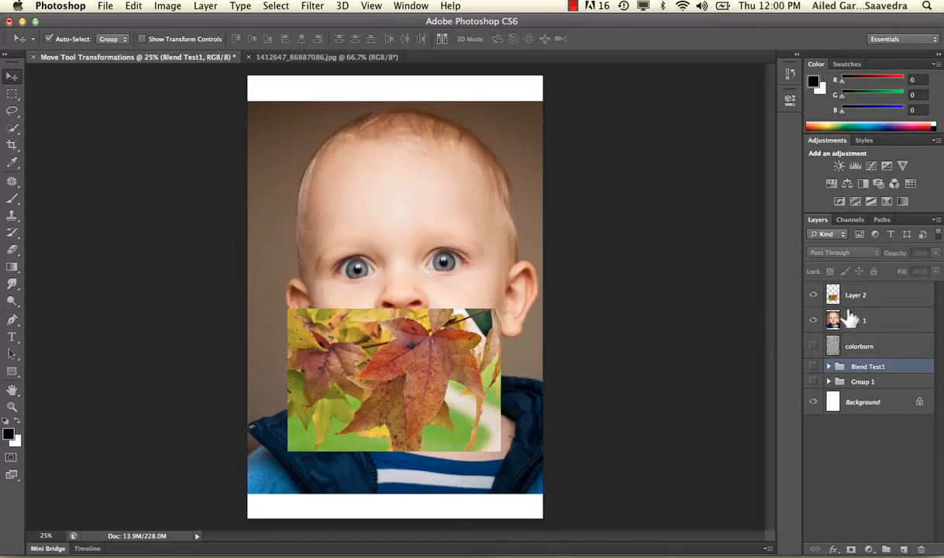
click(388, 161)
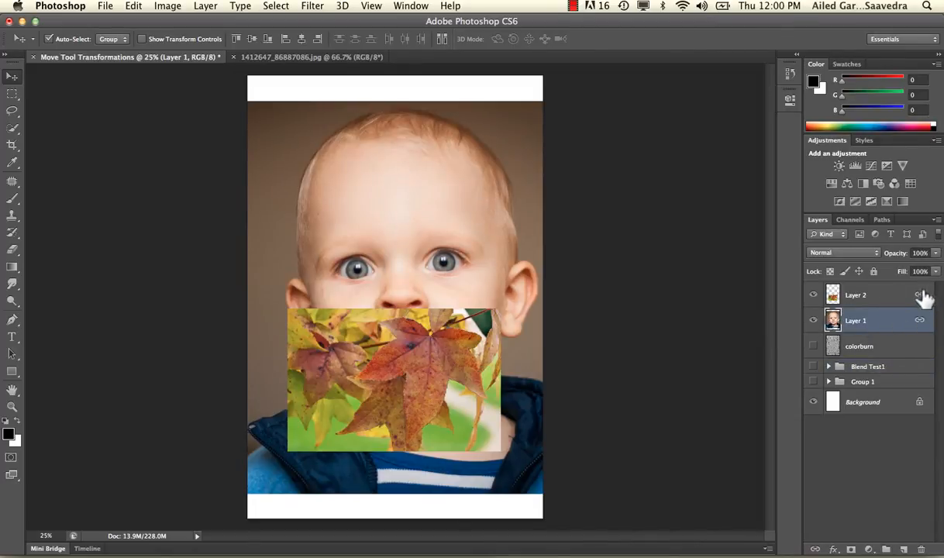
mouse_move(459, 176)
mouse_down()
mouse_move(387, 161)
mouse_move(396, 191)
mouse_move(459, 185)
mouse_move(407, 154)
mouse_move(457, 181)
mouse_up()
drag(460, 331, 438, 311)
mouse_move(449, 165)
mouse_down()
mouse_move(445, 173)
mouse_move(457, 172)
mouse_up()
click(391, 325)
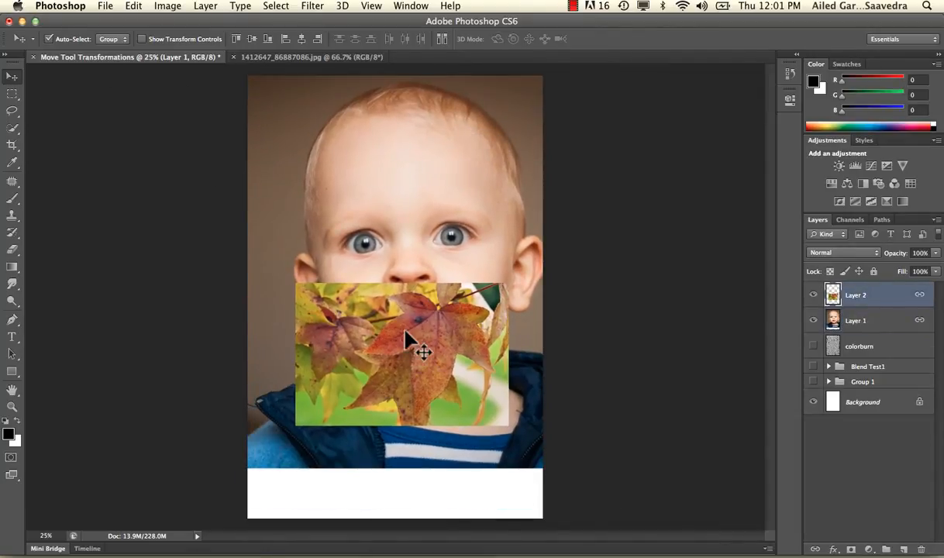
click(401, 232)
click(424, 384)
drag(504, 225, 490, 241)
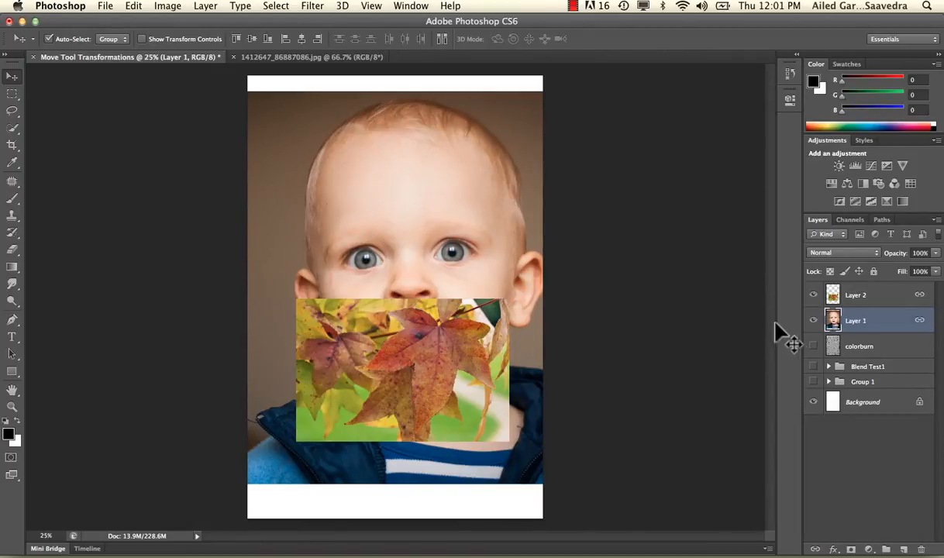
Step: Unlink Layer 2 and Layer 1, and move the colorburn layer below Group 1, directly above Background
click(834, 298)
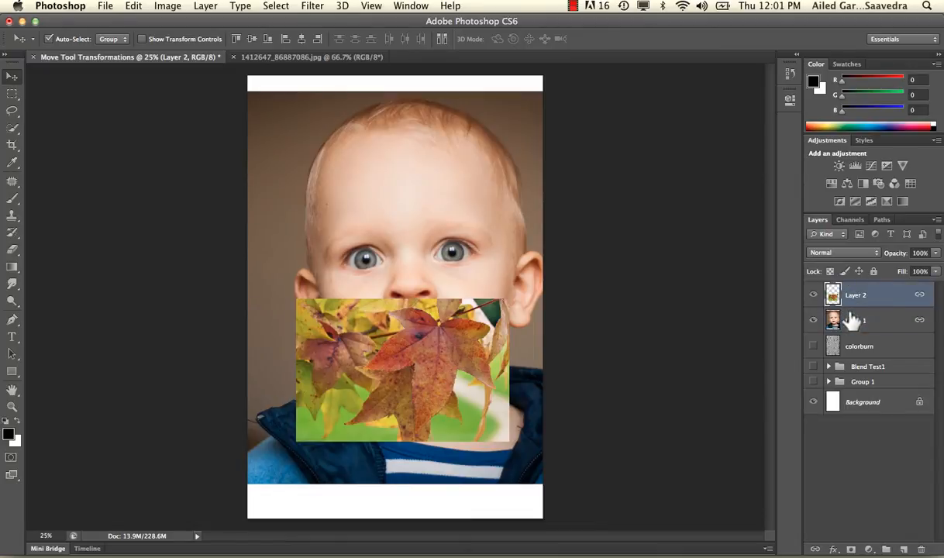
shift+click(854, 321)
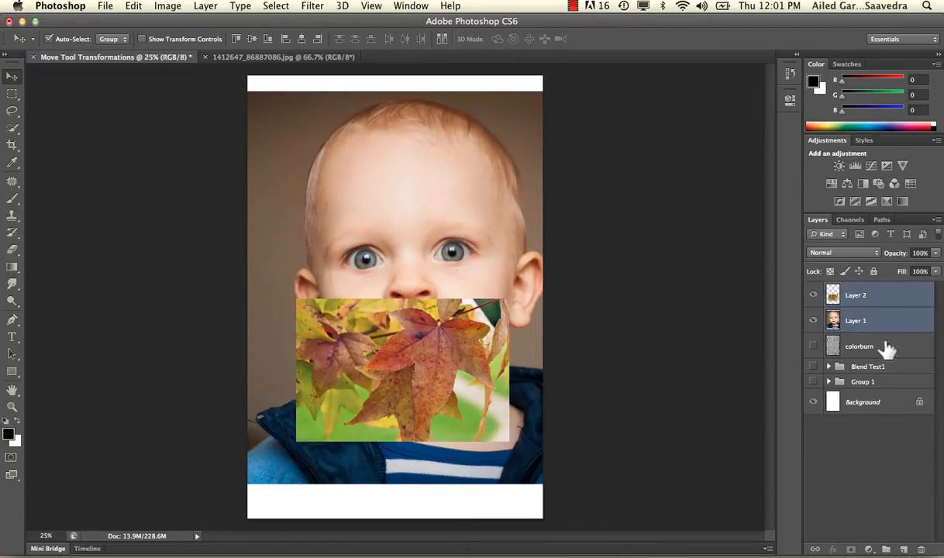
drag(887, 349, 884, 386)
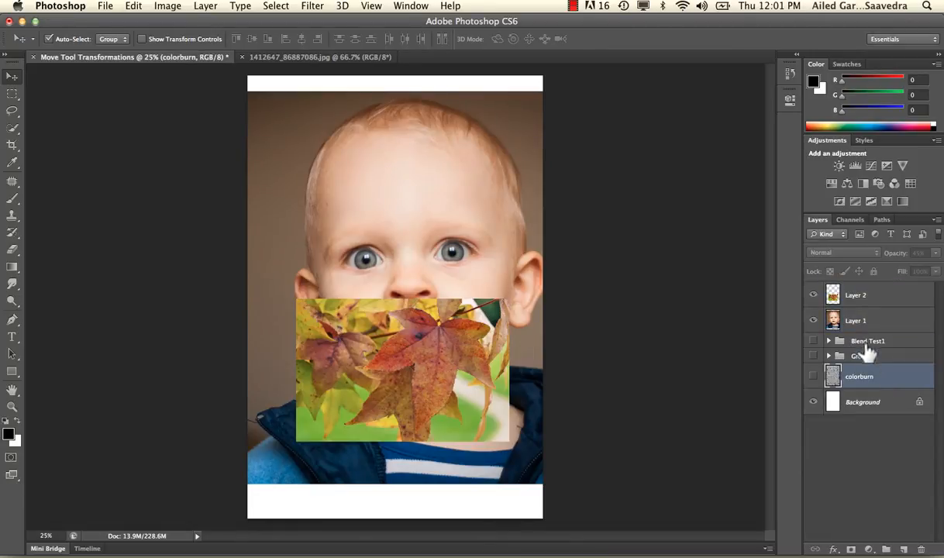
Step: Select the non-adjacent layers Layer 2, Layer 1 and colorburn together, leaving the two groups between them unselected
click(868, 299)
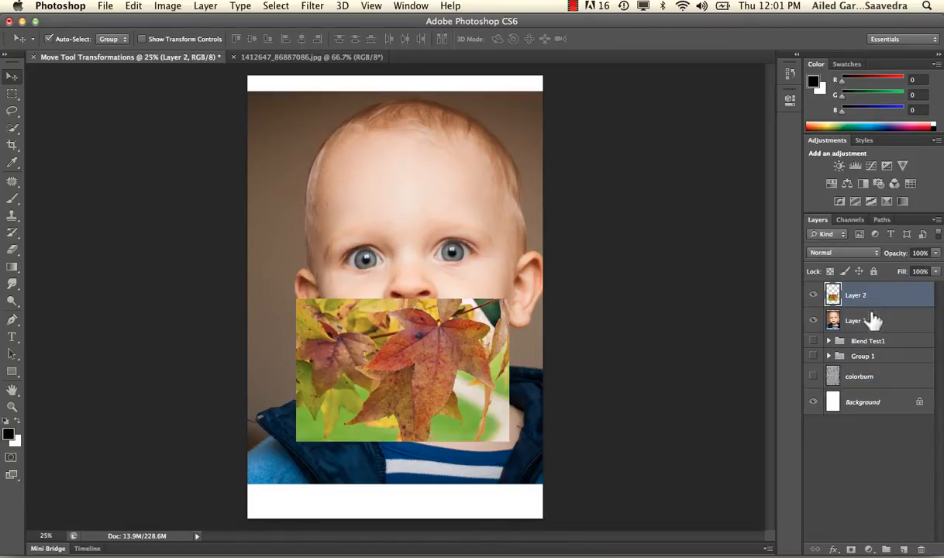
click(873, 324)
click(884, 378)
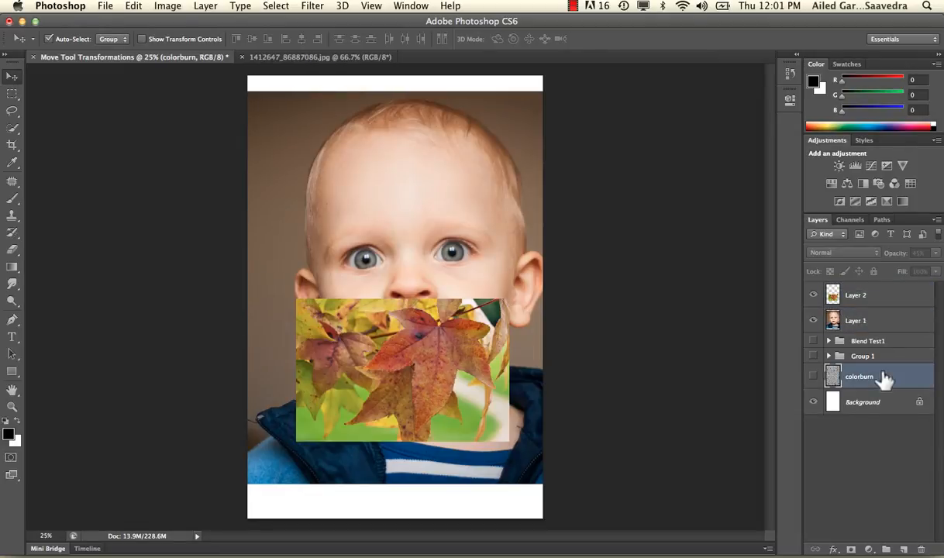
click(908, 305)
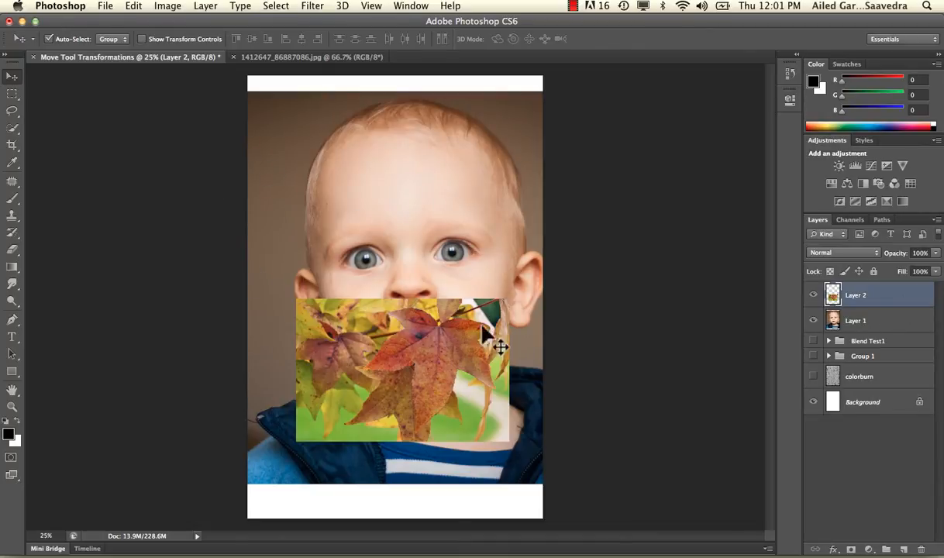
super+click(874, 324)
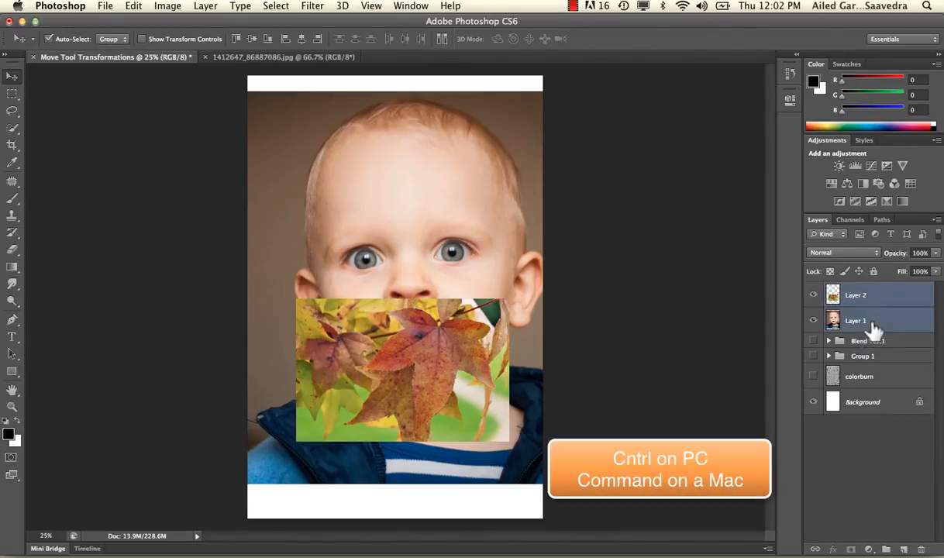
super+click(876, 380)
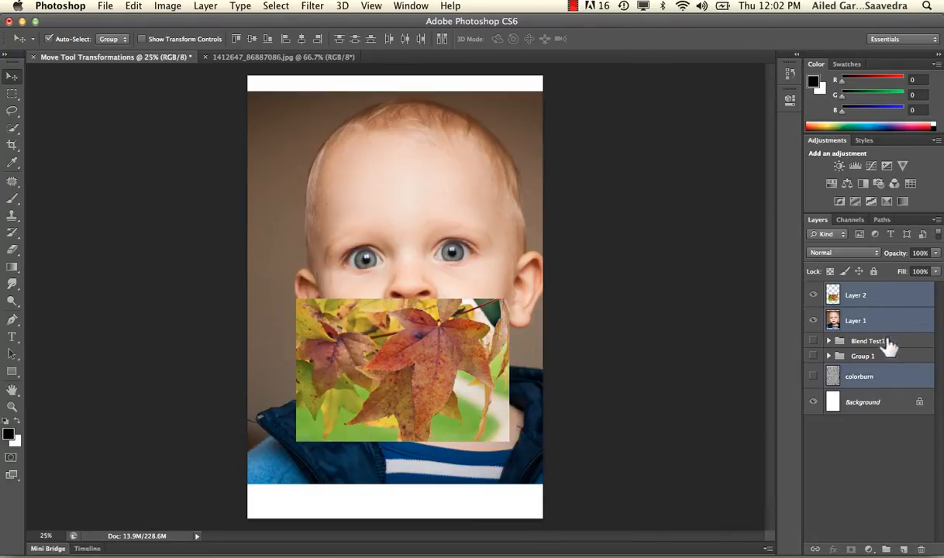
Step: Replace the selection with Background alone, and select the adjacent layers Layer 2 and Layer 1 as a range
click(894, 403)
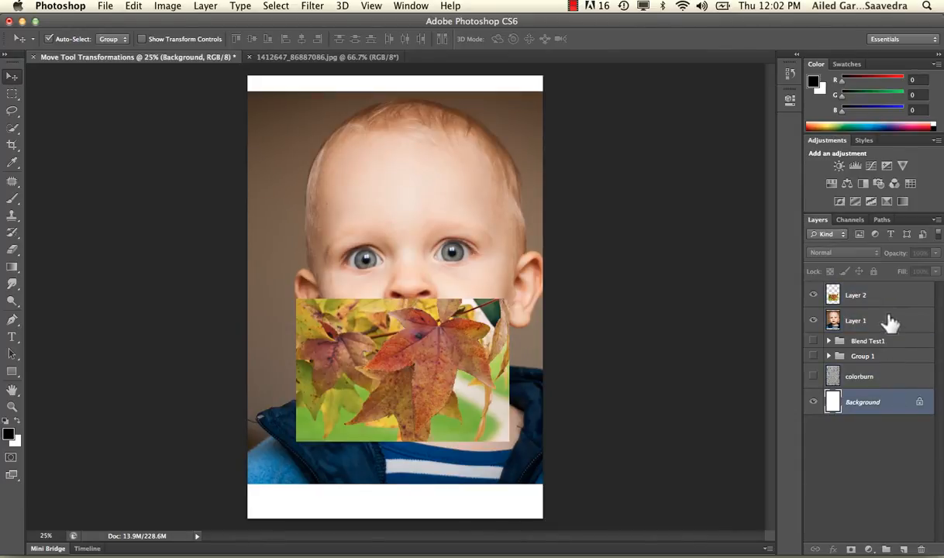
click(890, 300)
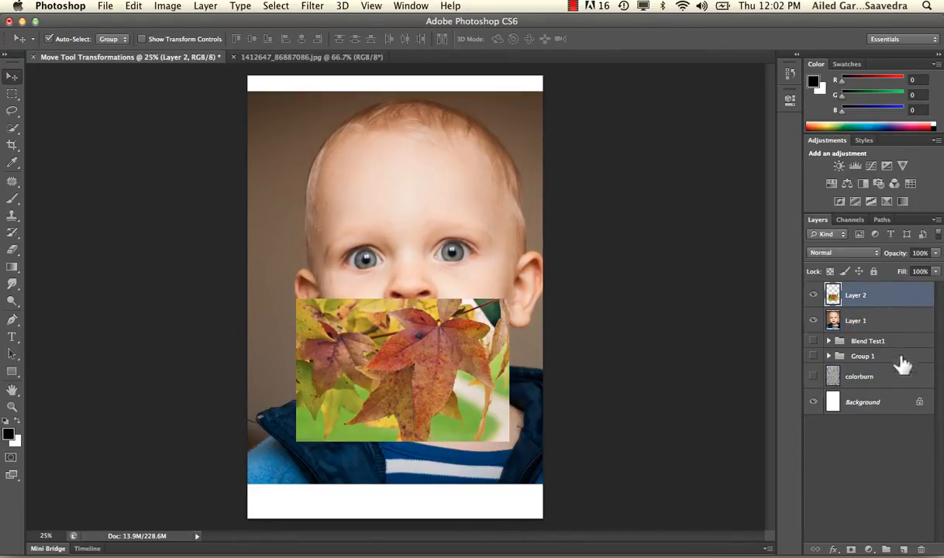
shift+click(891, 331)
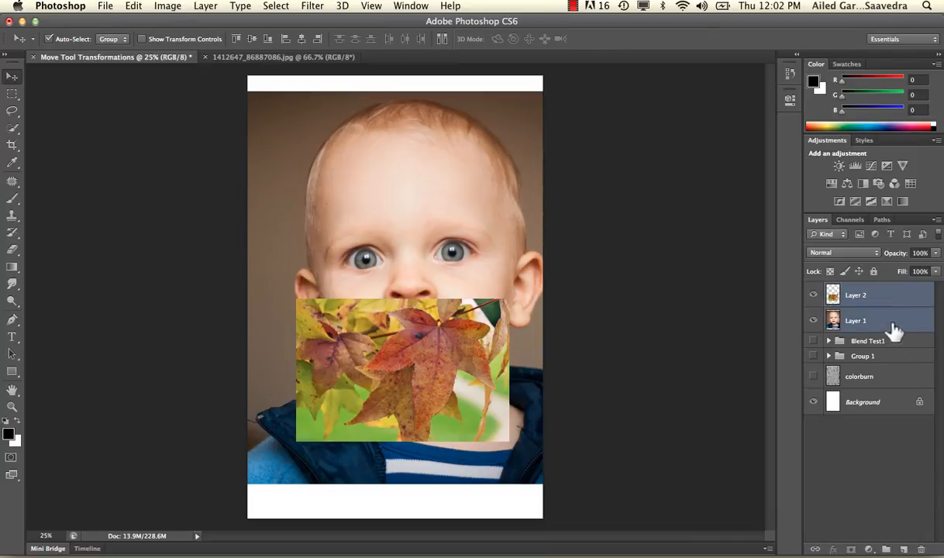
Step: Extend the layer selection as a range from Layer 2 down through colorburn, and replace it with Background alone
shift+click(889, 378)
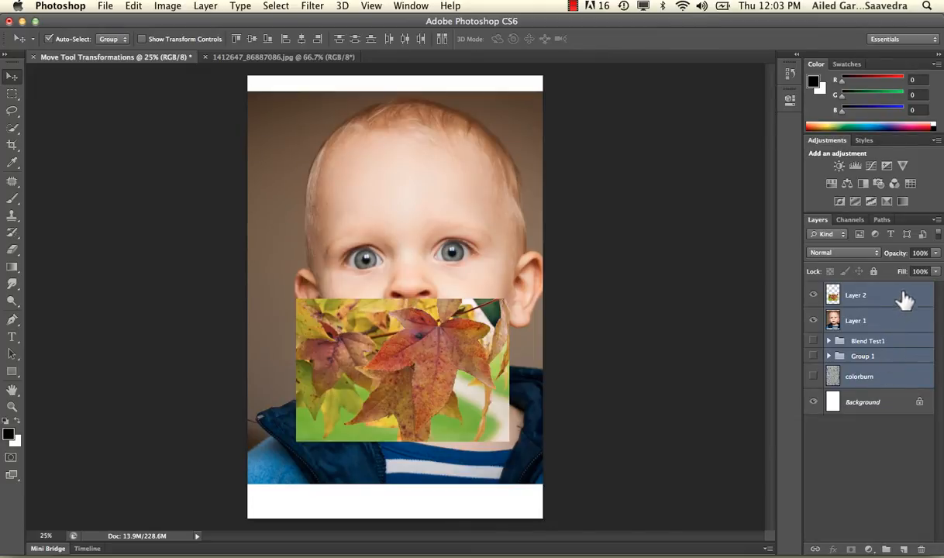
click(892, 397)
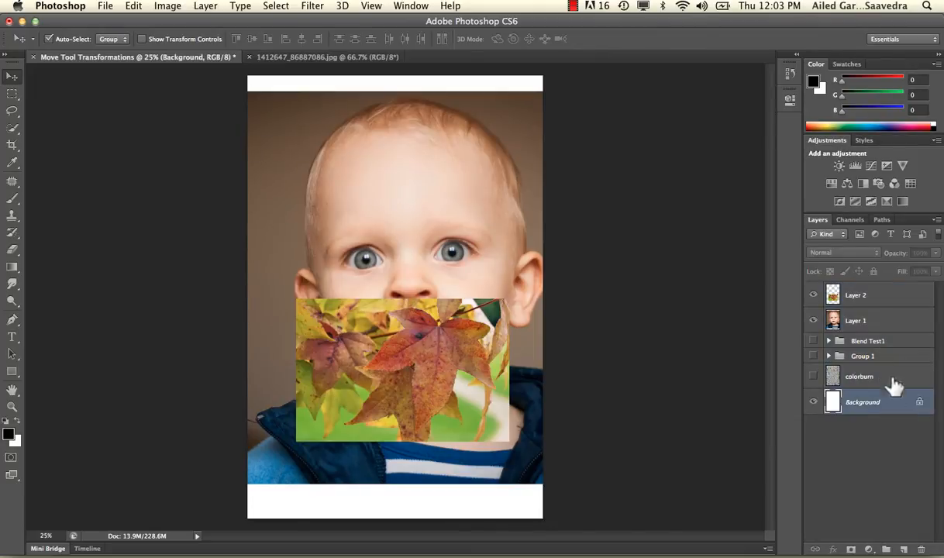
Step: Select Layer 2, Layer 1 and colorburn without the two groups between them, link them, and move the linked pictures together on the canvas
click(885, 295)
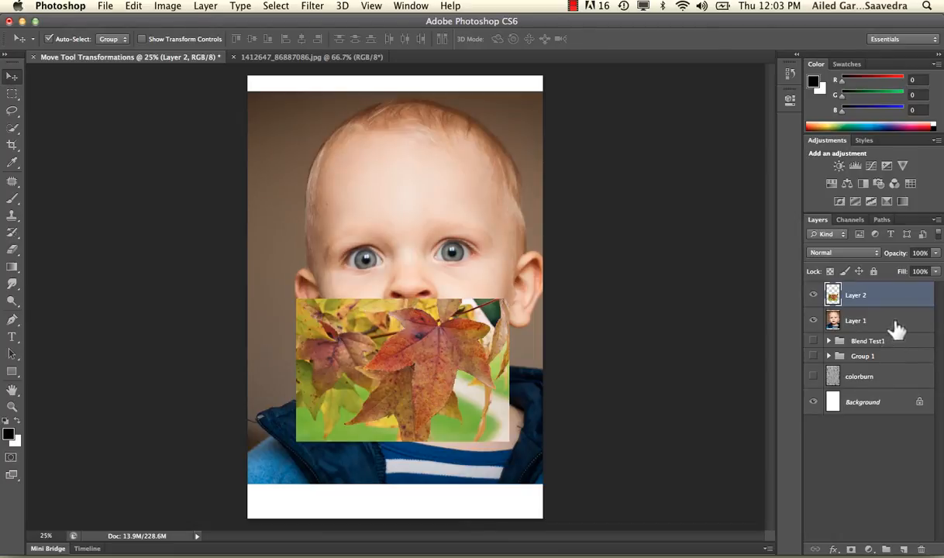
shift+click(897, 325)
super+click(893, 376)
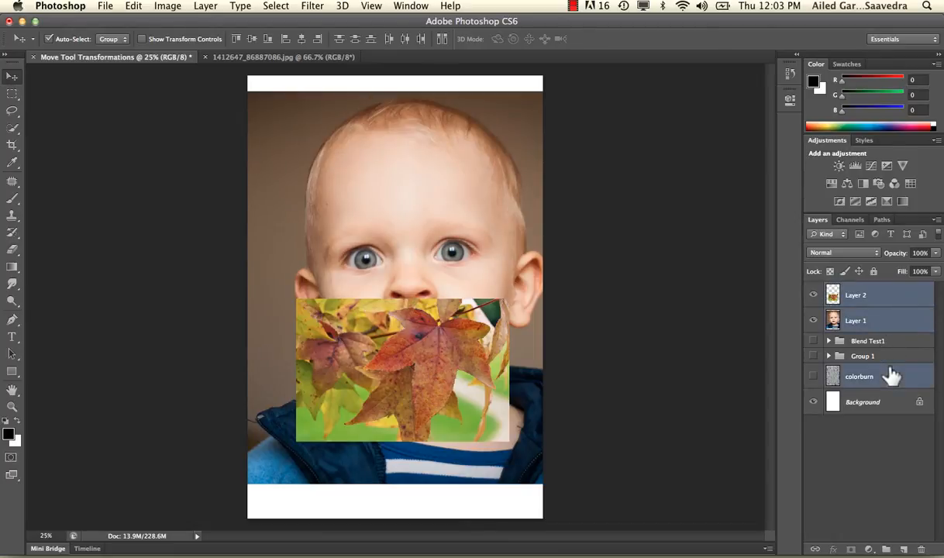
click(817, 549)
drag(485, 302, 366, 281)
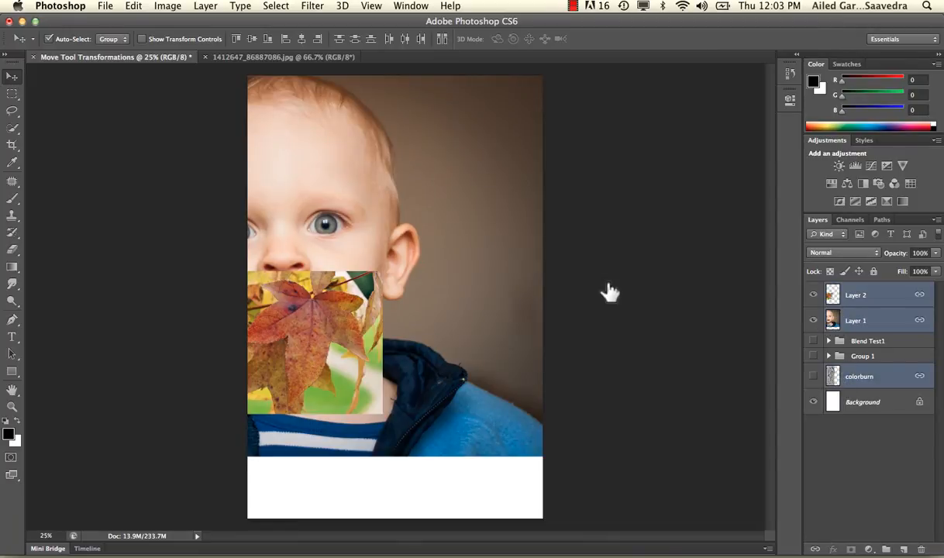
drag(438, 289, 520, 295)
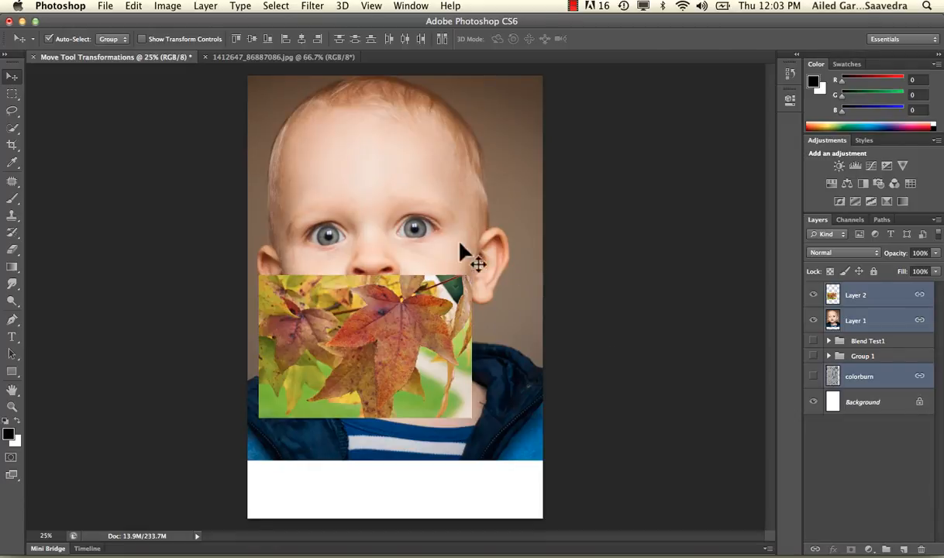
Step: Toggle the visibility of Layer 1 and colorburn to check the moved texture, leave both layers visible, and unlink the three layers
click(813, 321)
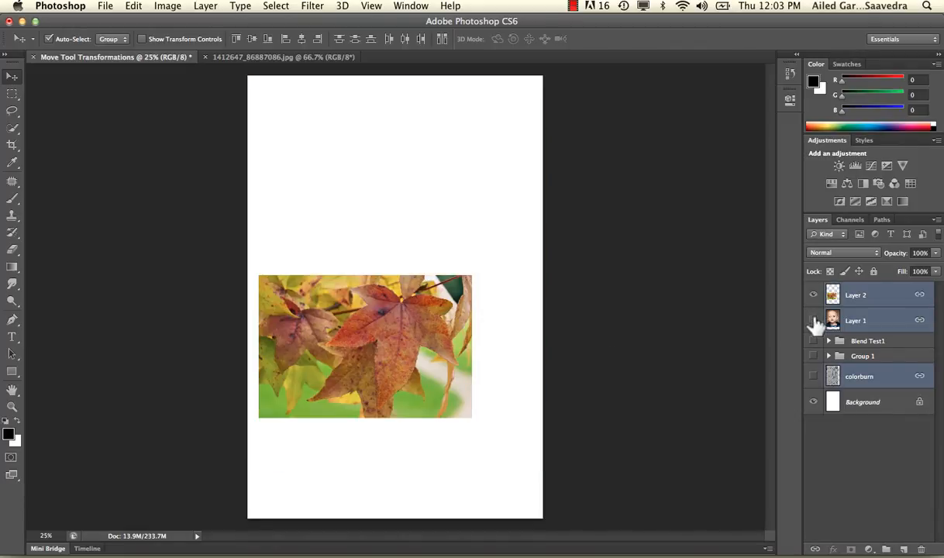
click(813, 376)
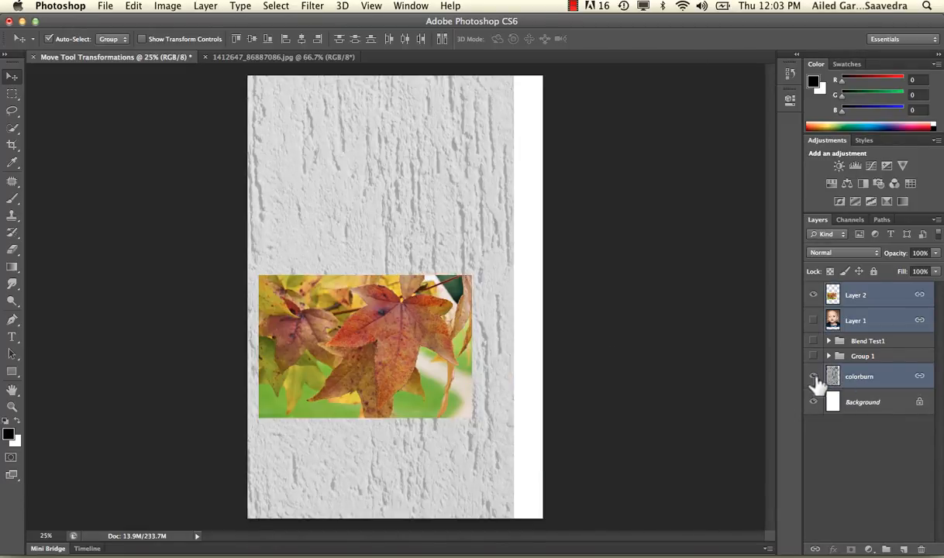
click(814, 376)
click(814, 320)
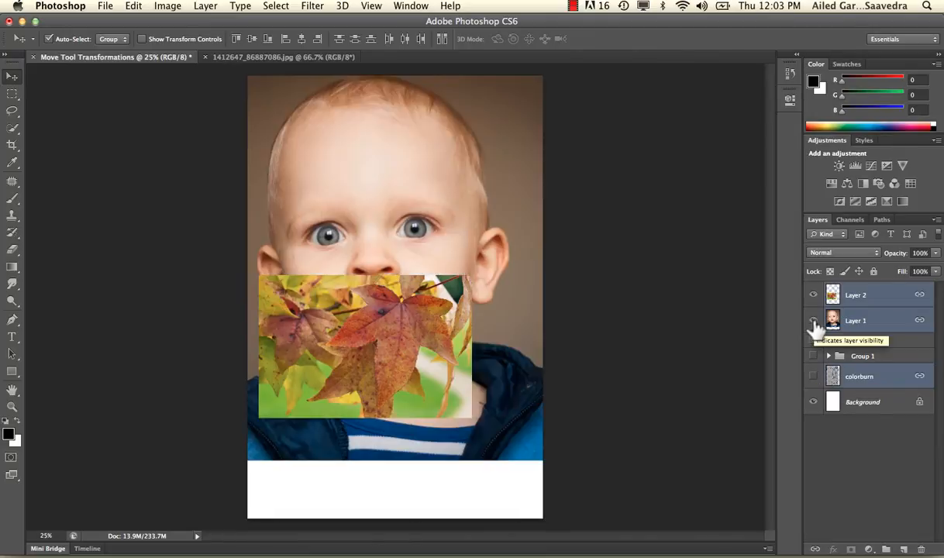
click(814, 376)
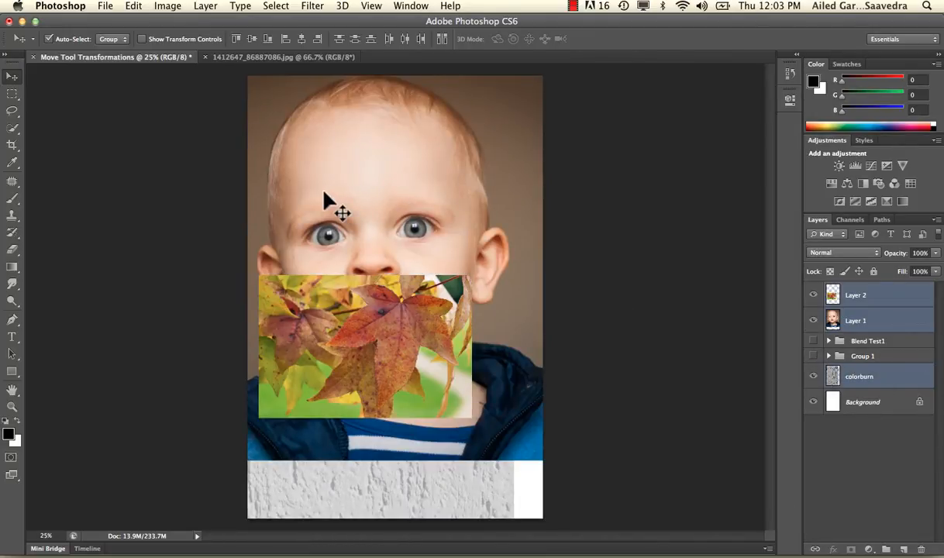
Step: Enable Show Transform Controls, select Blend Test1 and then Layer 2, and switch the controls off and on again around the leaf
click(143, 39)
click(872, 342)
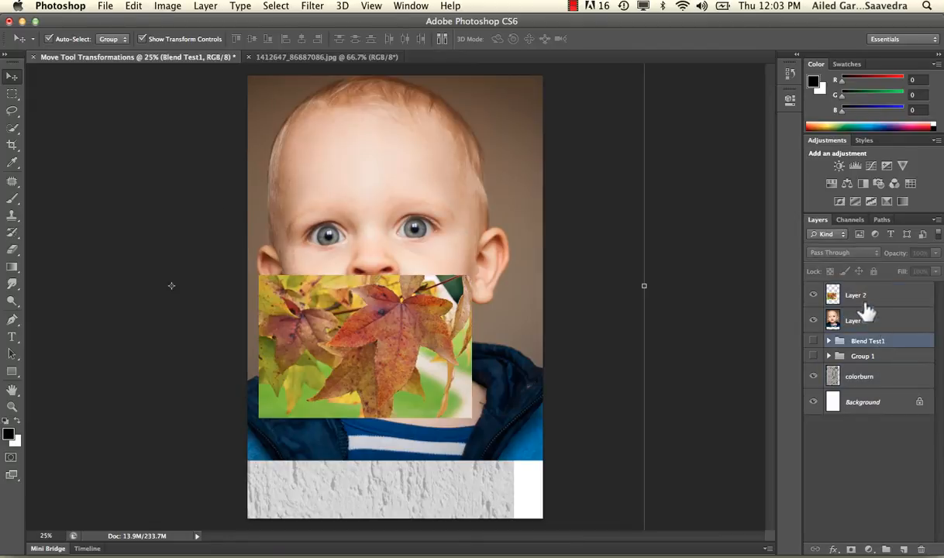
click(862, 302)
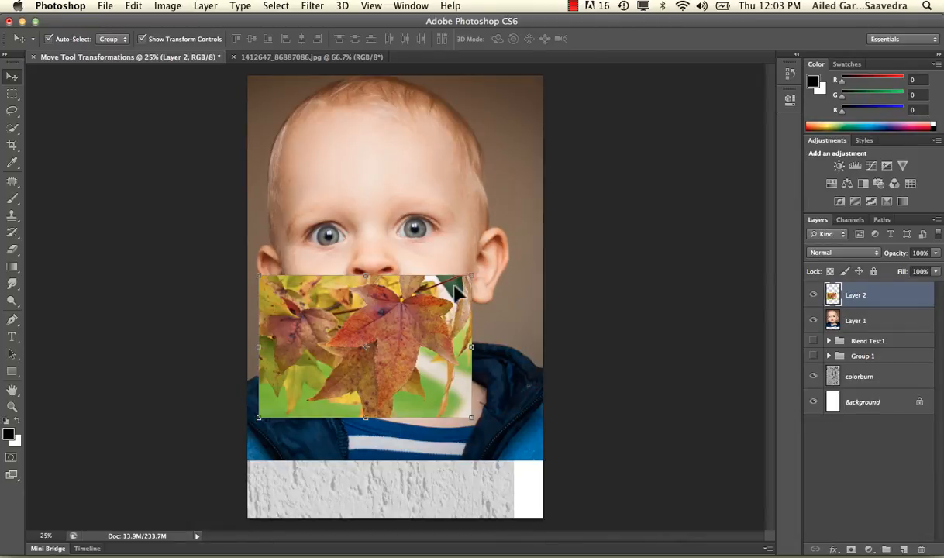
click(142, 40)
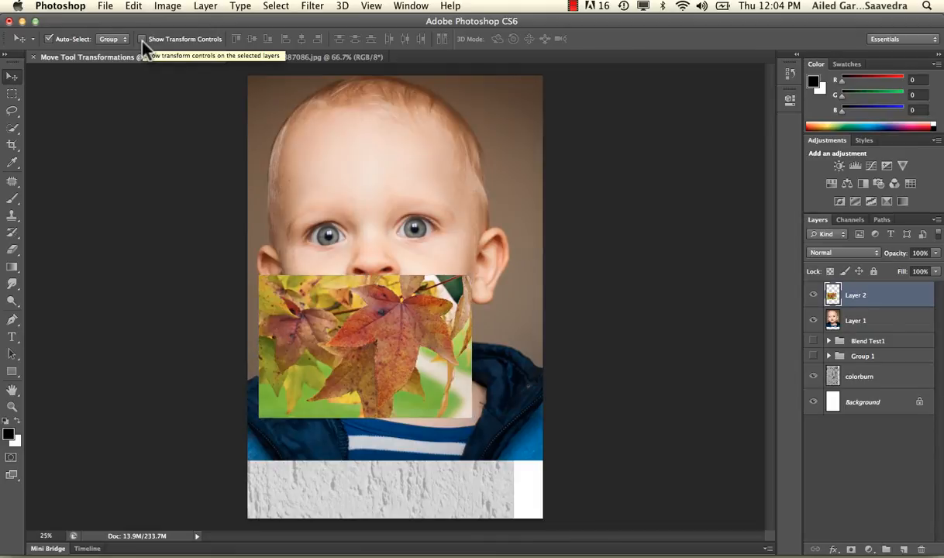
click(142, 40)
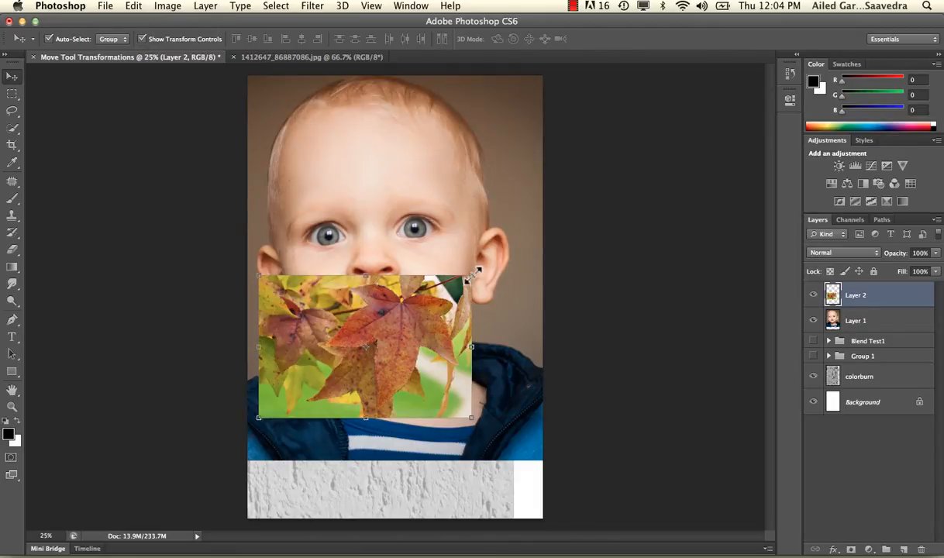
Step: Scale the leaf picture down to about 51% using its corner, apply it, turn off Show Transform Controls, and undo the scaling
drag(475, 273, 355, 327)
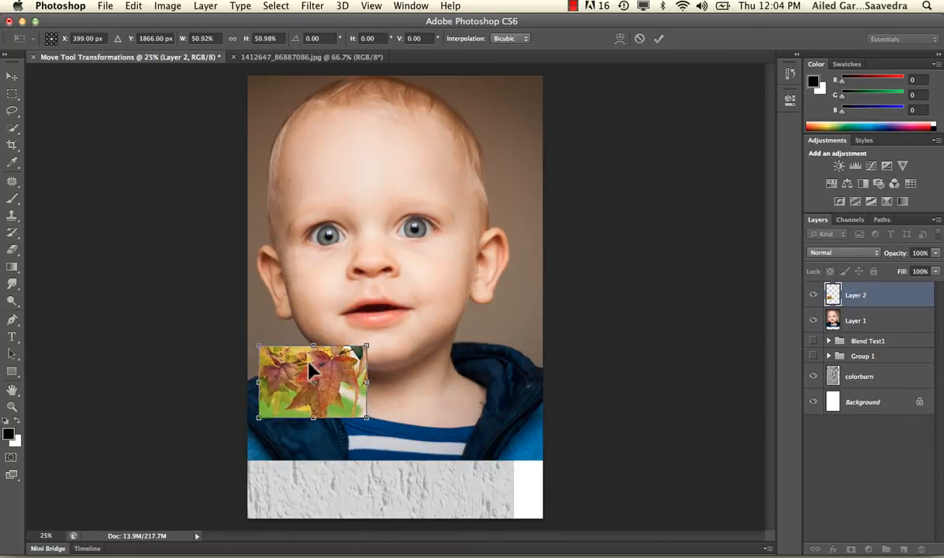
key(Return)
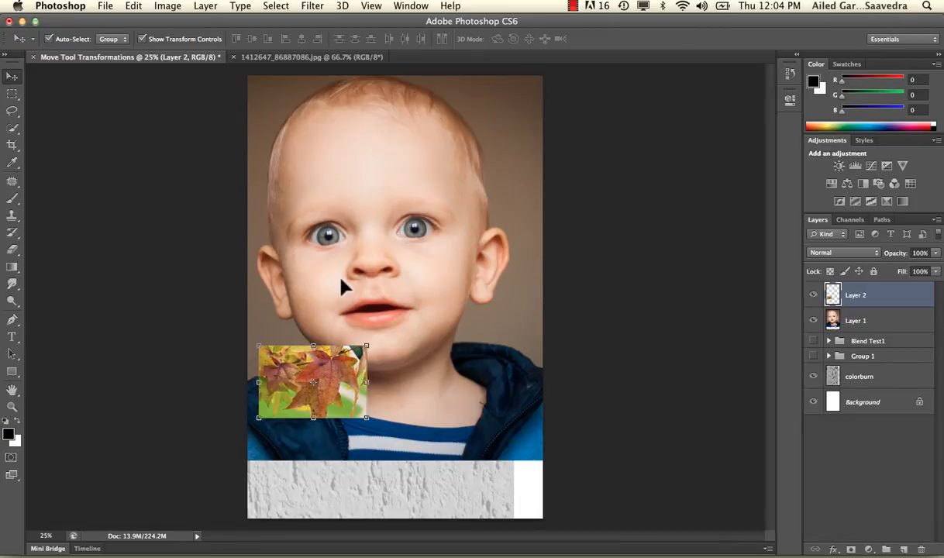
click(143, 39)
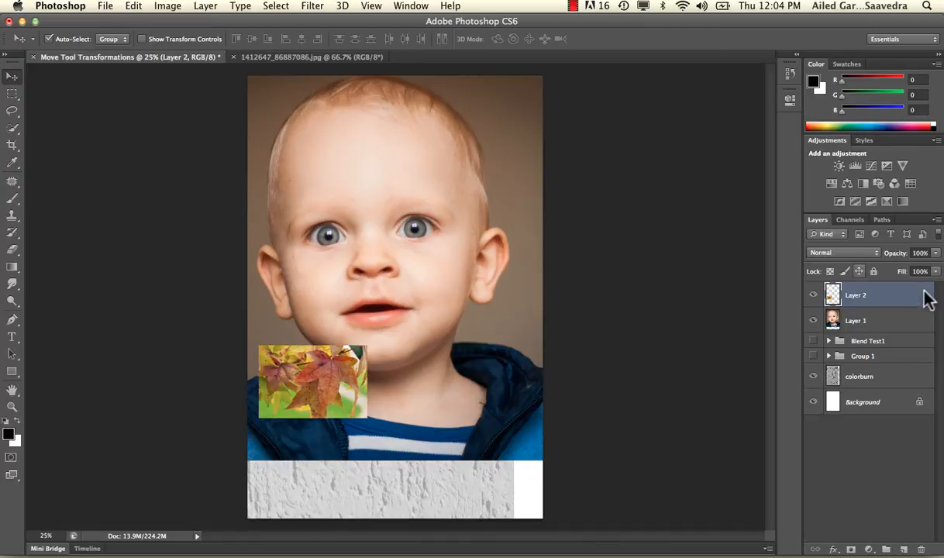
key(super+z)
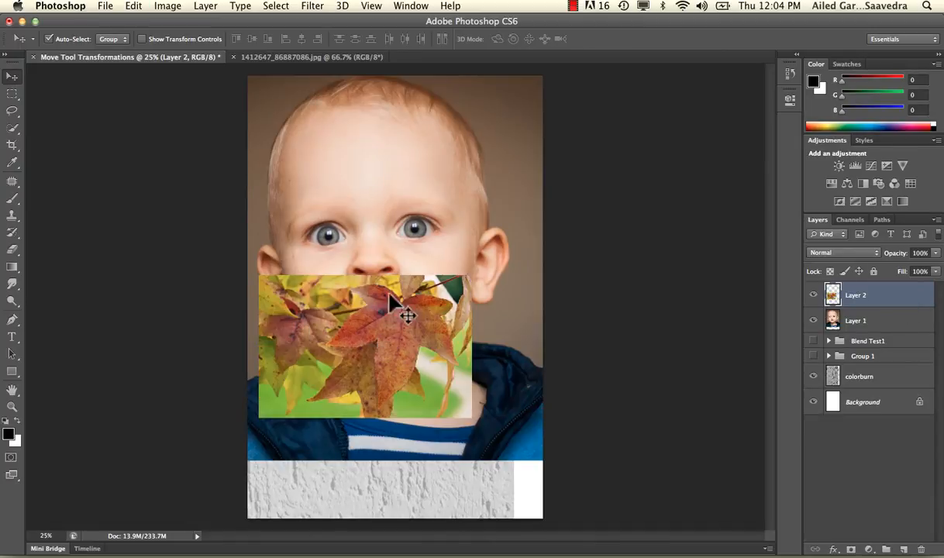
Step: Convert Layer 2 to a Smart Object, and rasterize it back into a regular layer
right_click(882, 301)
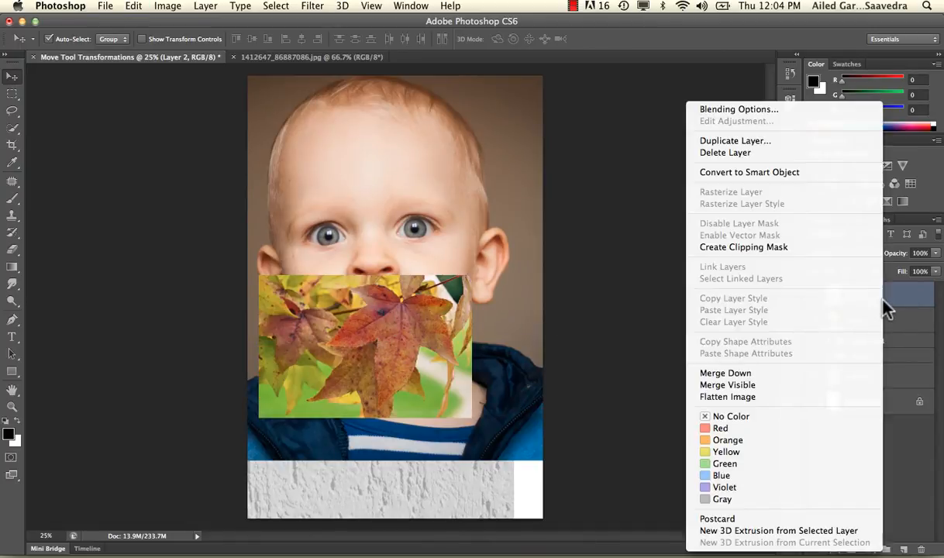
click(806, 174)
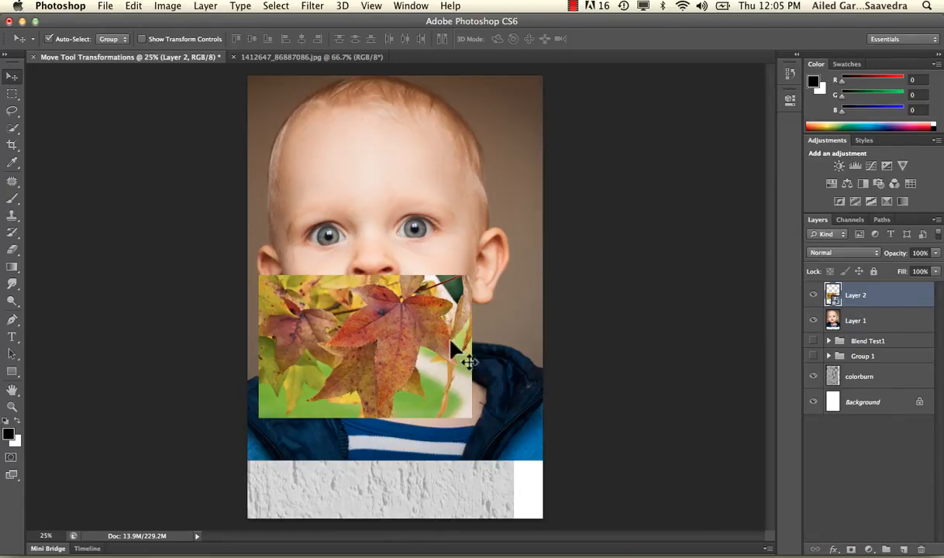
right_click(853, 302)
click(731, 225)
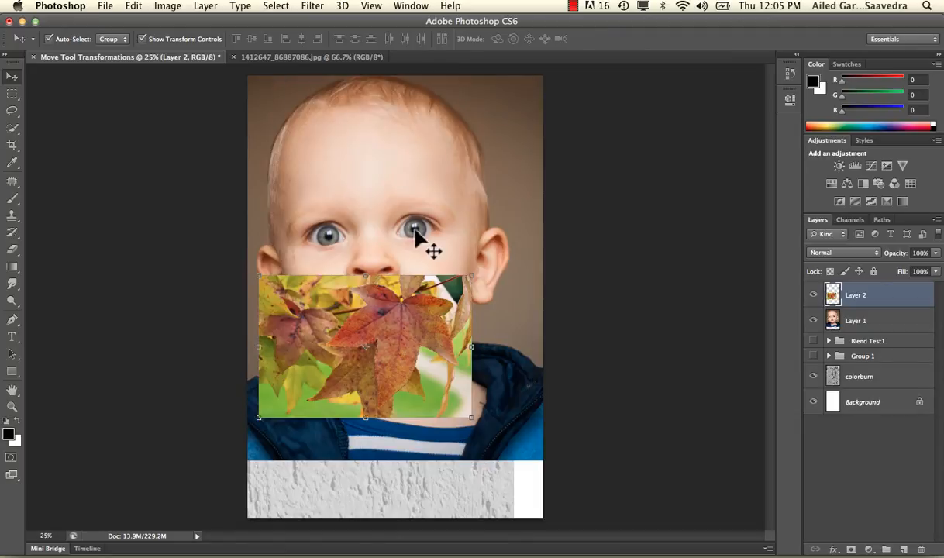
Step: Rotate the leaf picture clockwise by about 40 degrees, apply the rotation, and undo it
drag(487, 272, 488, 345)
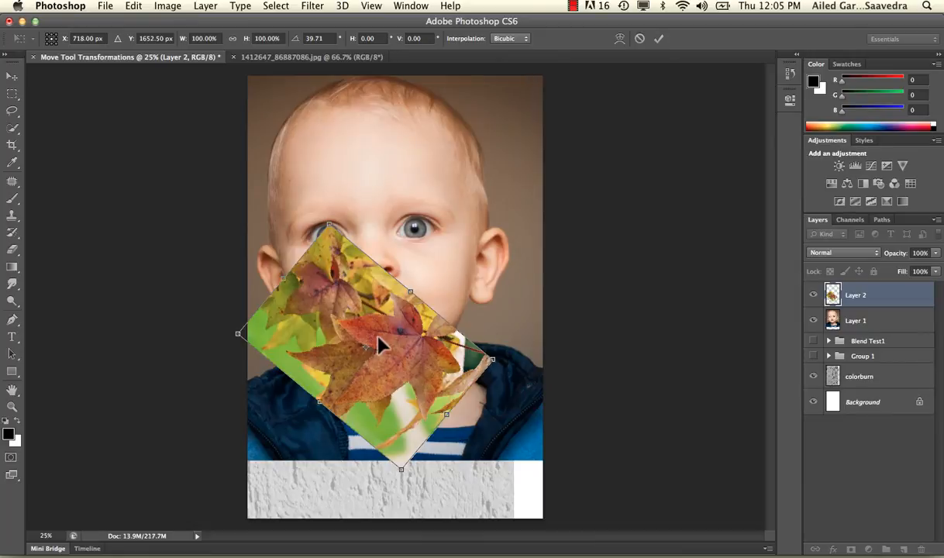
key(Return)
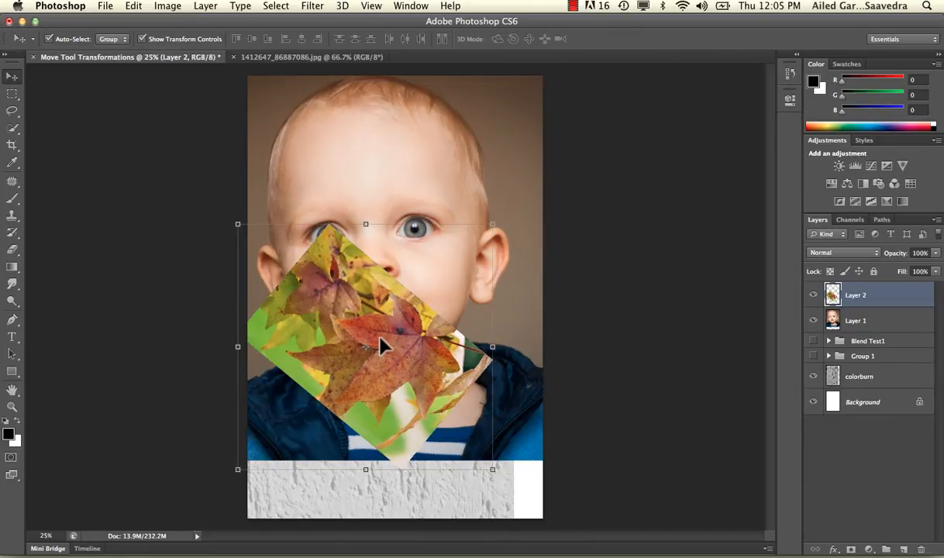
key(super+z)
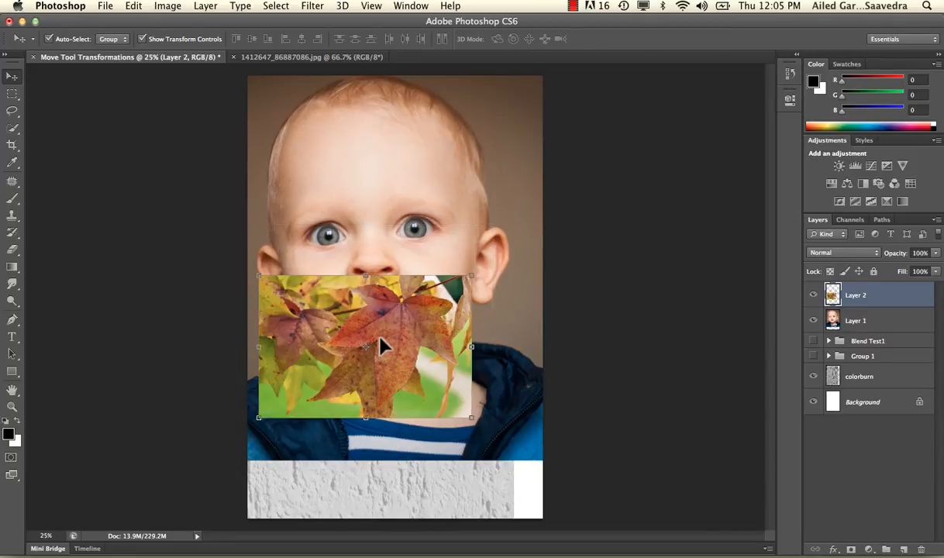
Step: Rotate the leaf picture clockwise by about 48 degrees, switch to the History Brush tool, and discard the pending transformation
drag(483, 271, 519, 380)
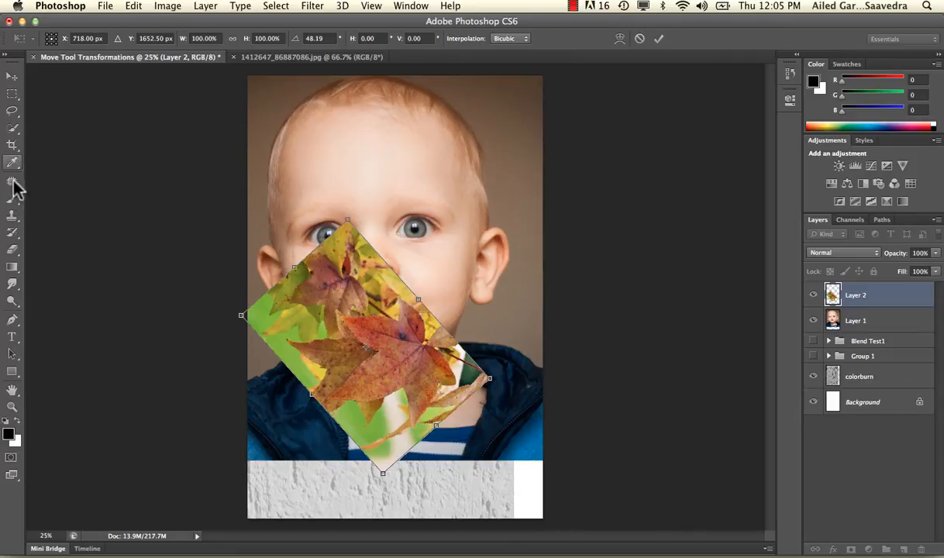
click(13, 231)
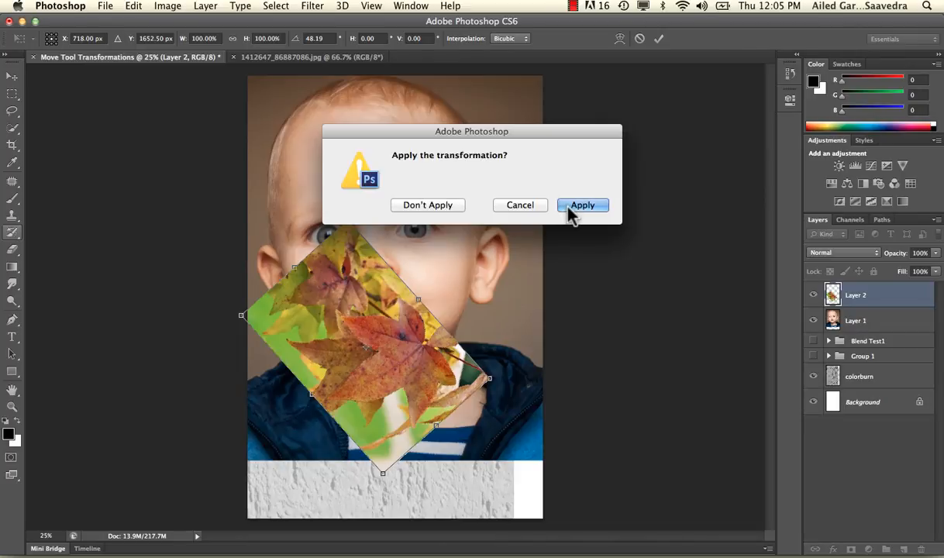
click(442, 203)
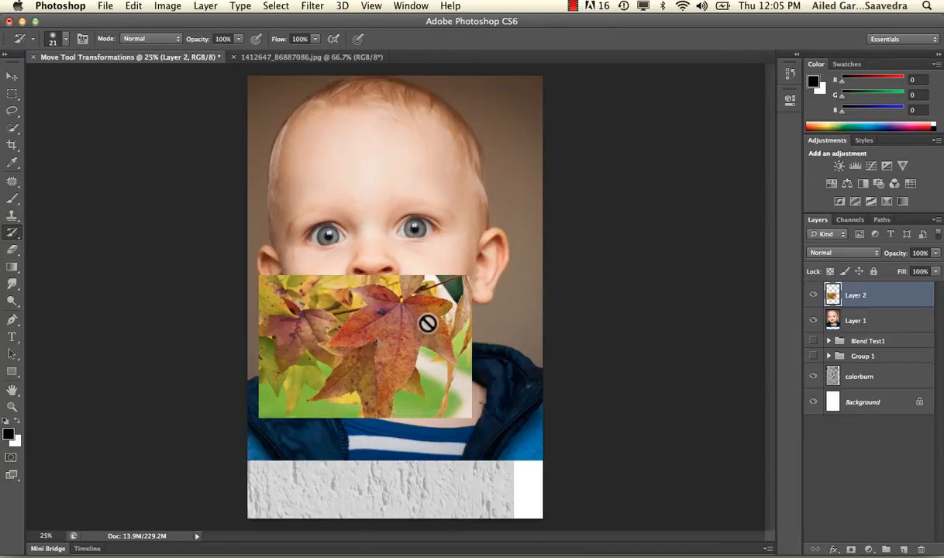
Step: Use Transform Skew on Layer 2 to shift the leaf picture up and slant its corners, apply the transformation, and undo it
click(133, 6)
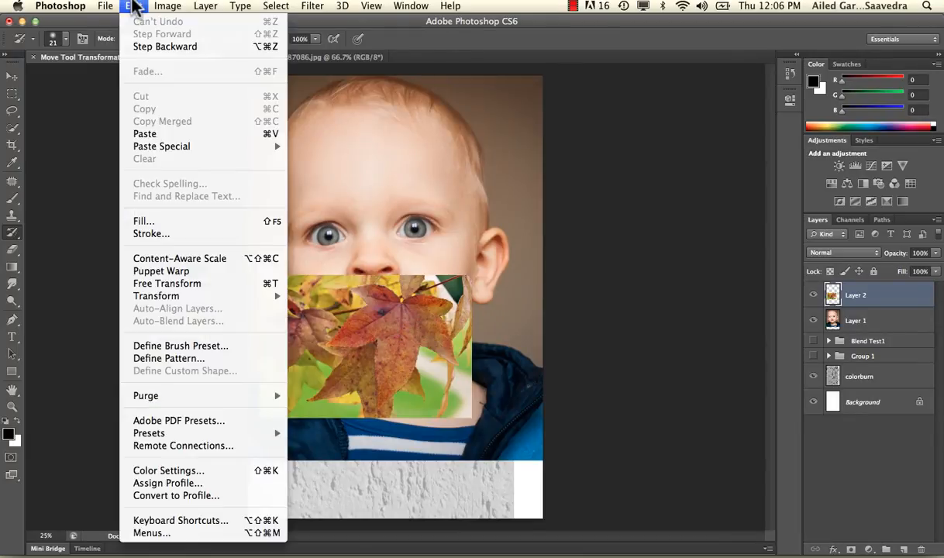
mouse_move(178, 296)
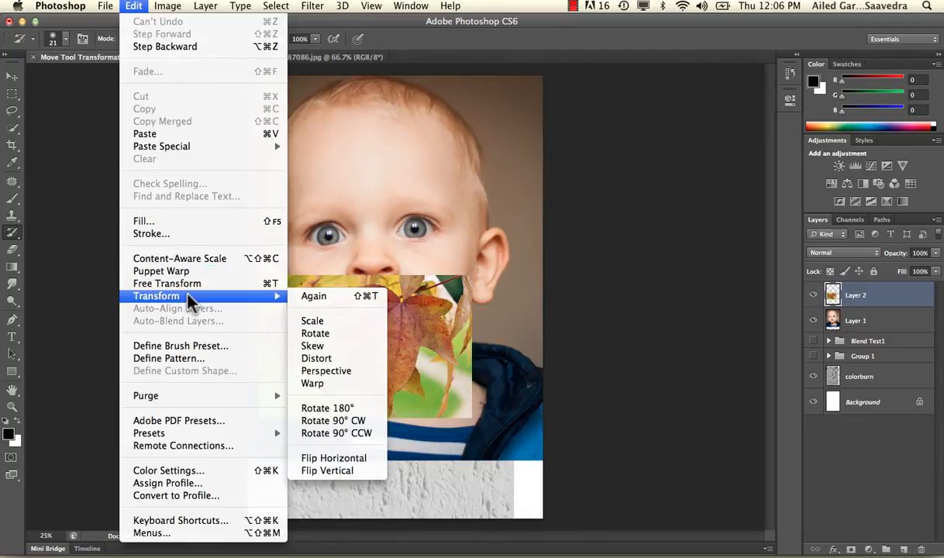
click(322, 346)
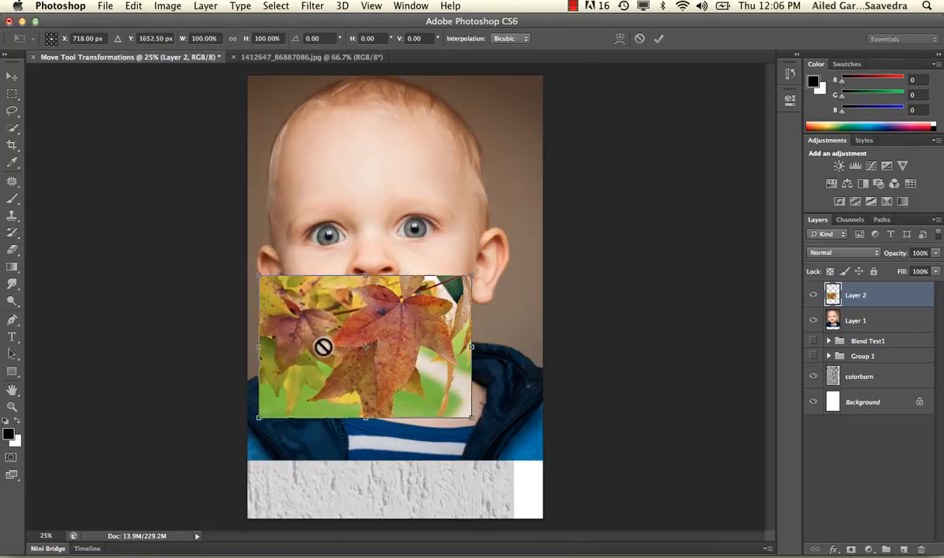
drag(391, 293, 427, 262)
drag(508, 242, 617, 245)
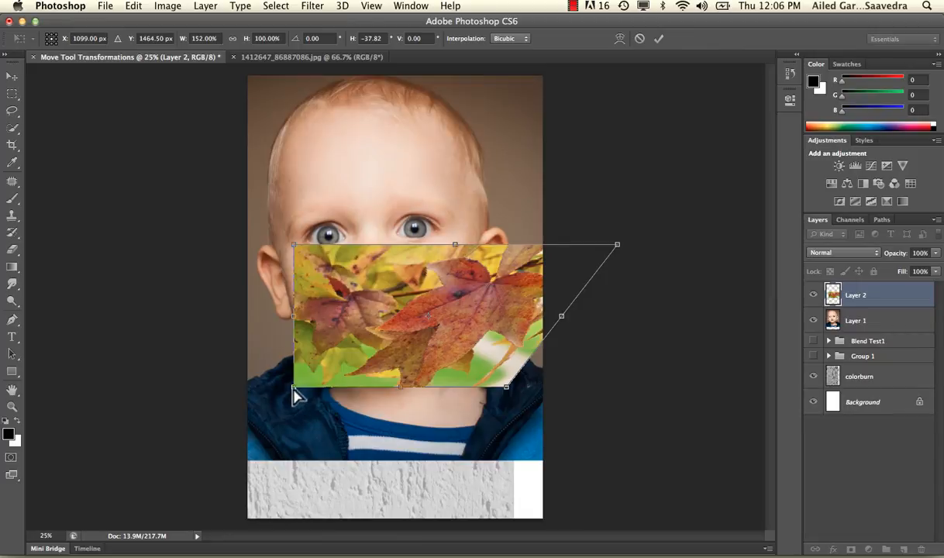
drag(293, 387, 203, 377)
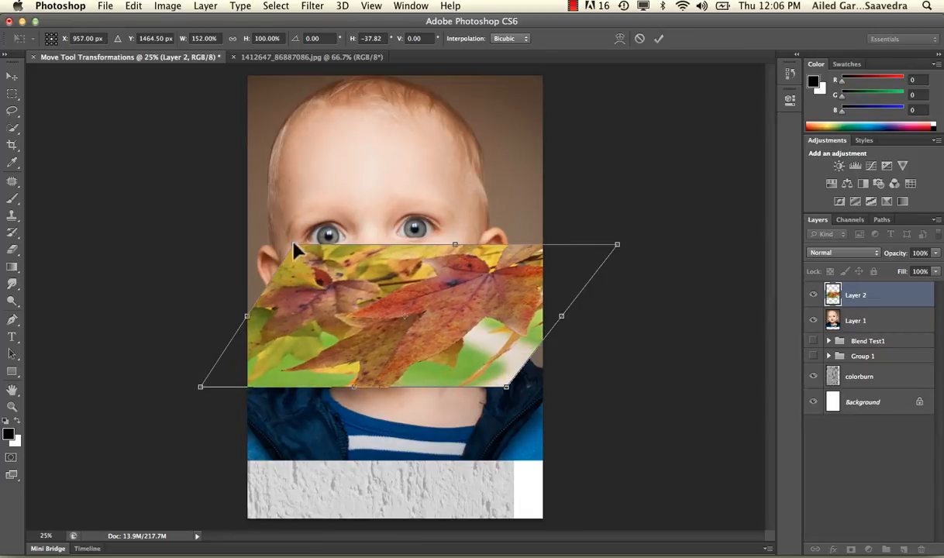
drag(294, 247, 280, 321)
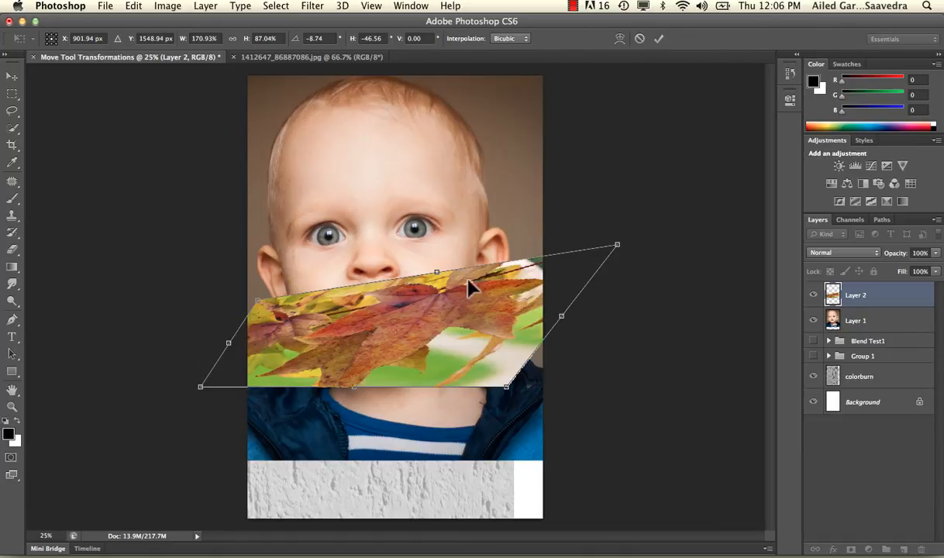
key(Return)
key(y)
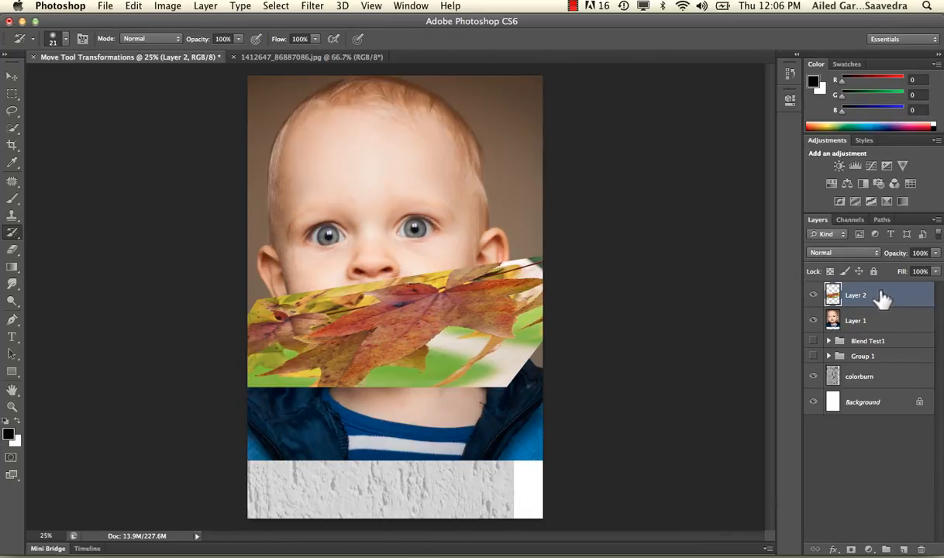
key(super+z)
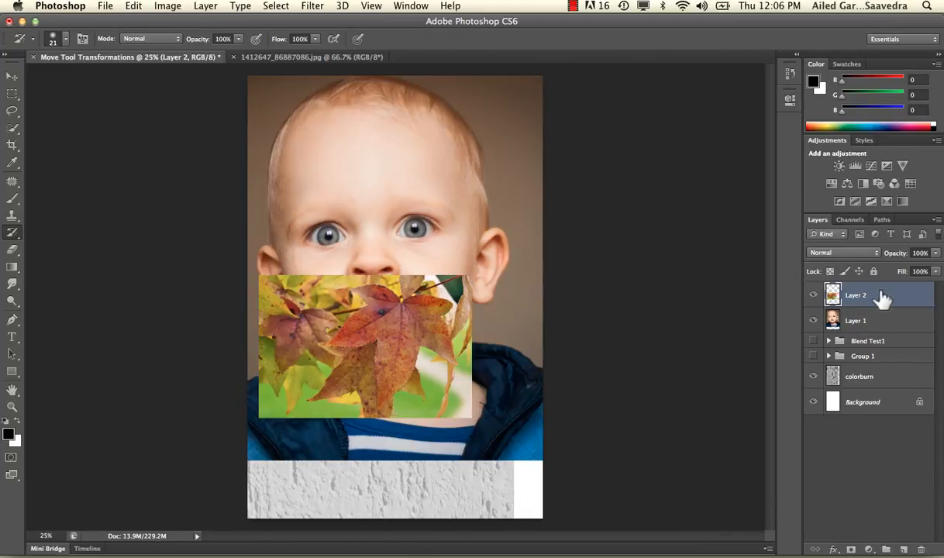
Step: Convert Layer 2 to a Smart Object
right_click(883, 301)
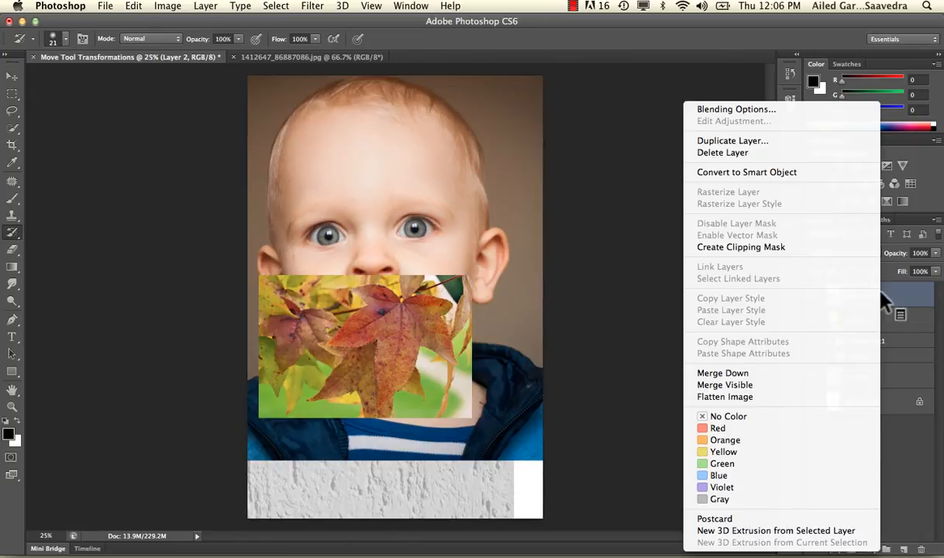
click(750, 174)
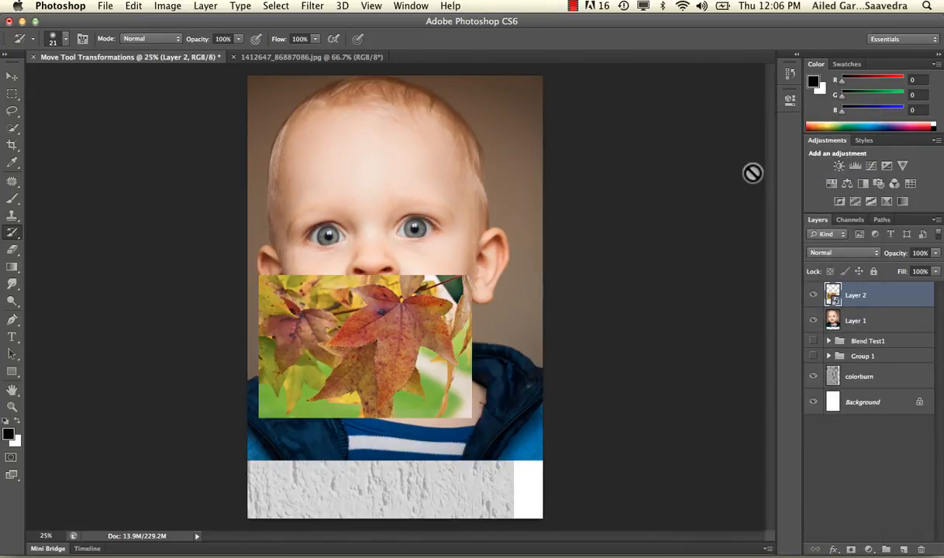
Step: Use Transform Skew on Layer 2 to shift the leaf picture's upper corners and lower-left corner rightward, apply it, and undo it
click(132, 6)
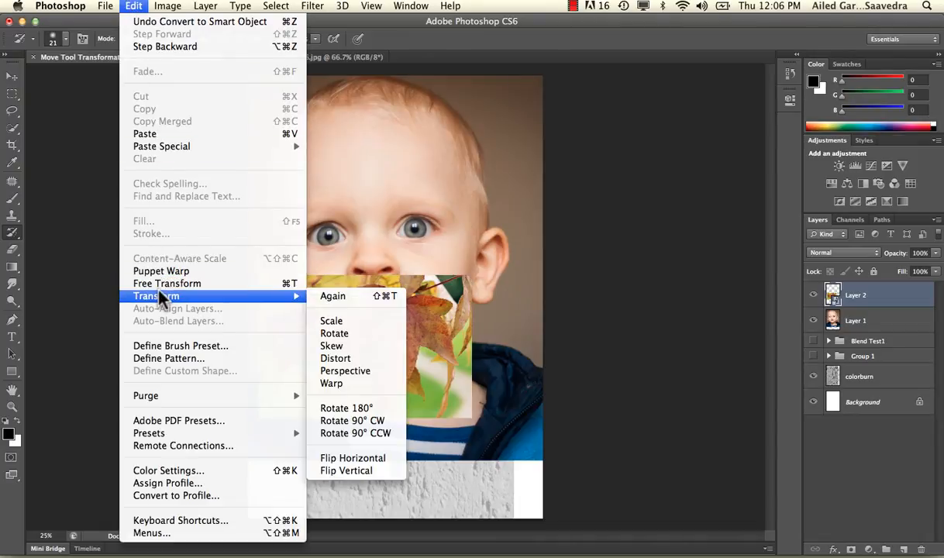
click(333, 345)
drag(475, 283, 547, 282)
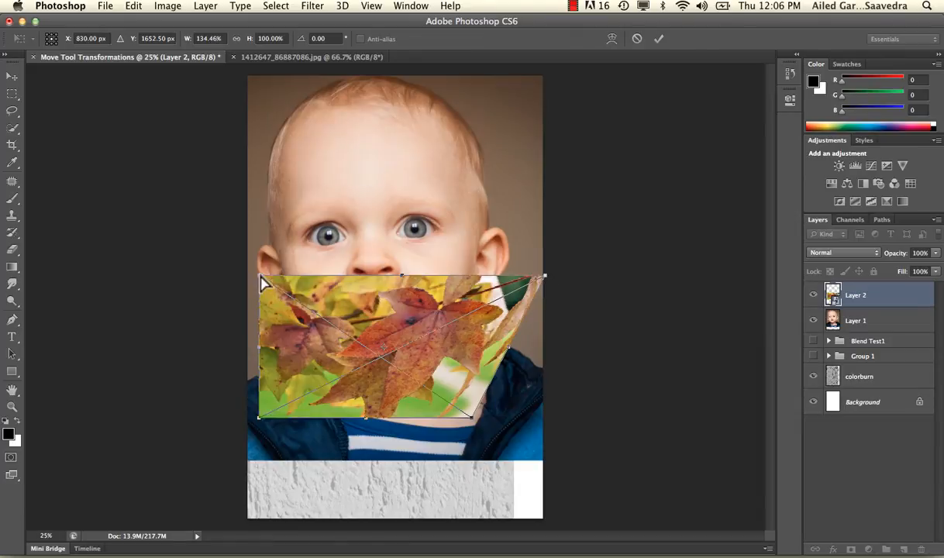
drag(261, 279, 338, 275)
drag(259, 425, 379, 399)
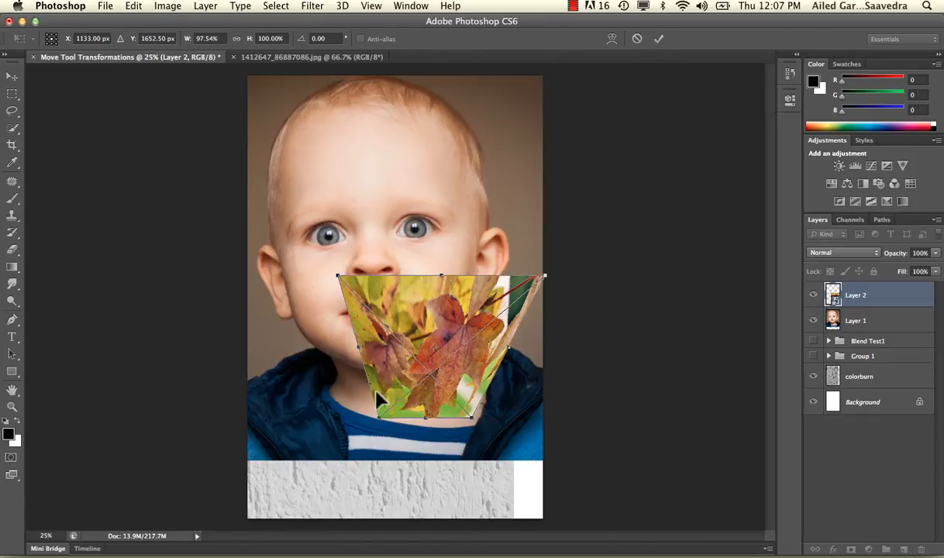
key(Return)
key(y)
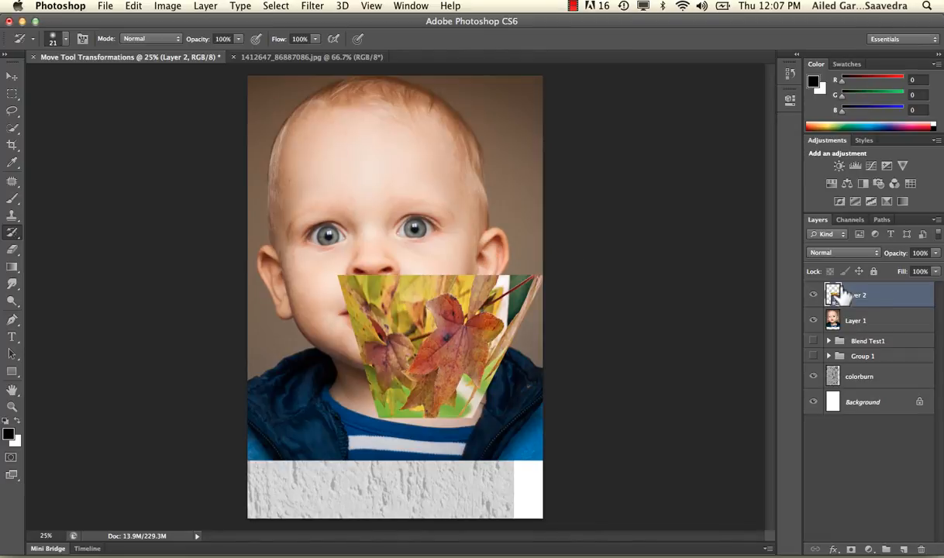
key(super+z)
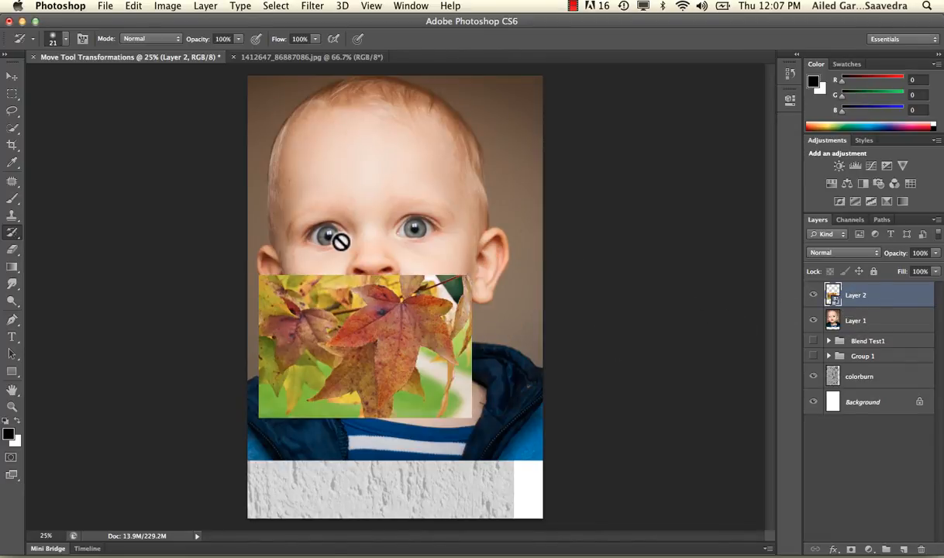
Step: Use Transform Perspective on Layer 2 to pull the leaf picture's upper-left corner inward, apply the transformation, and undo it
click(132, 5)
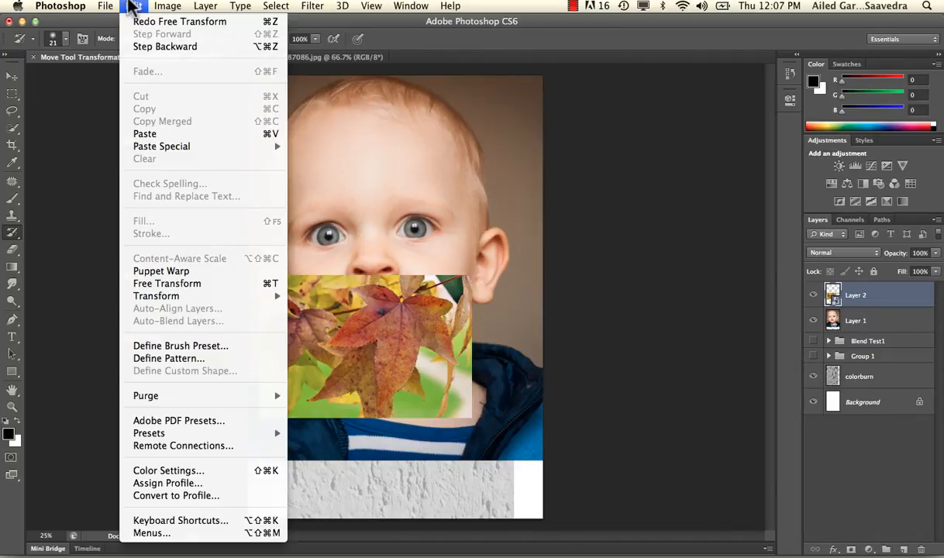
mouse_move(204, 296)
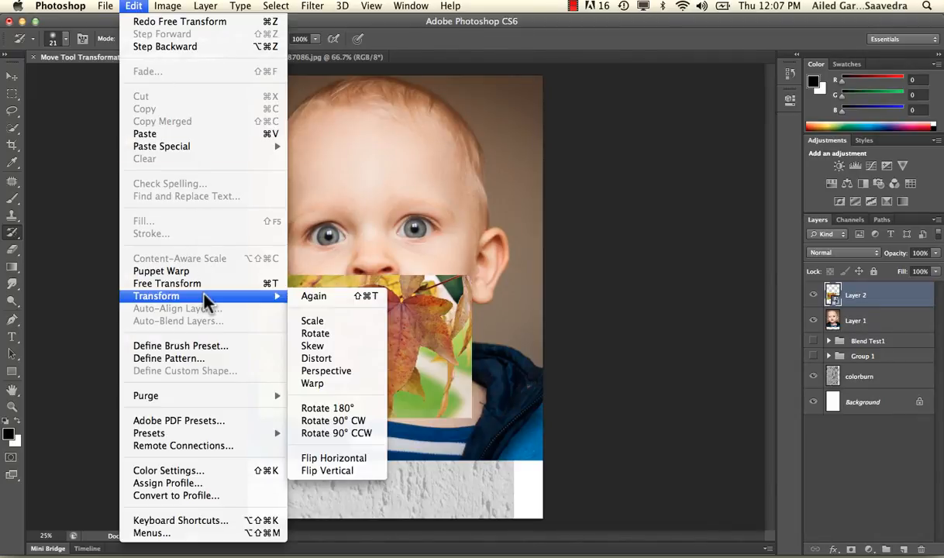
click(335, 370)
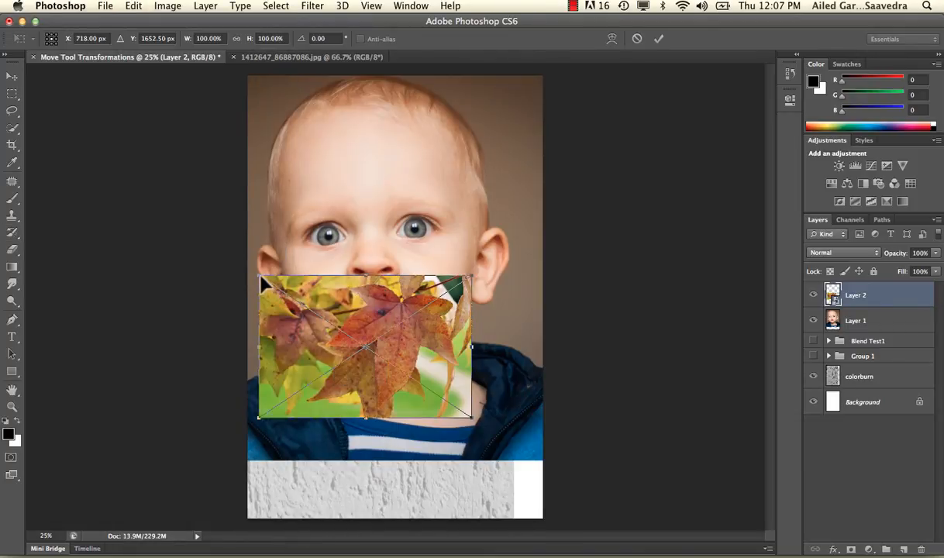
mouse_move(261, 278)
mouse_down()
mouse_move(344, 288)
mouse_move(270, 305)
mouse_move(361, 307)
mouse_move(301, 343)
mouse_move(312, 316)
mouse_move(312, 326)
mouse_move(337, 310)
mouse_move(335, 301)
mouse_up()
key(Return)
key(b)
key(super+z)
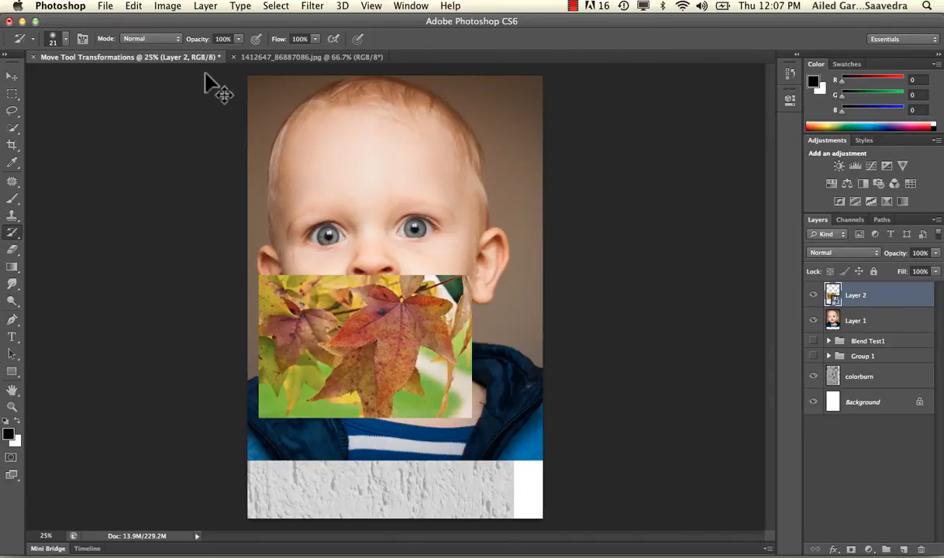
Step: Distort Layer 2 by stretching its upper edge up-left and right edge outward, pull the lower-right corner inward, apply it, and undo it
click(135, 6)
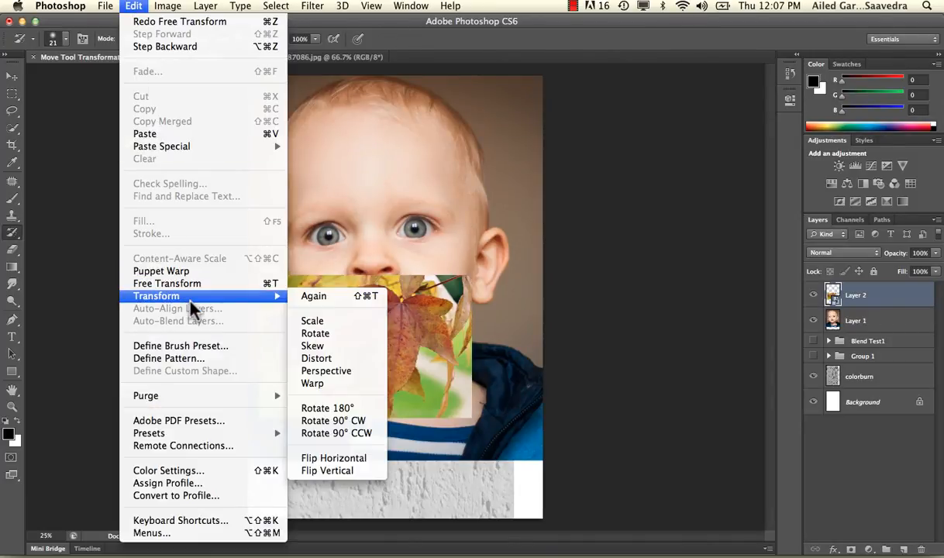
mouse_move(271, 296)
click(324, 372)
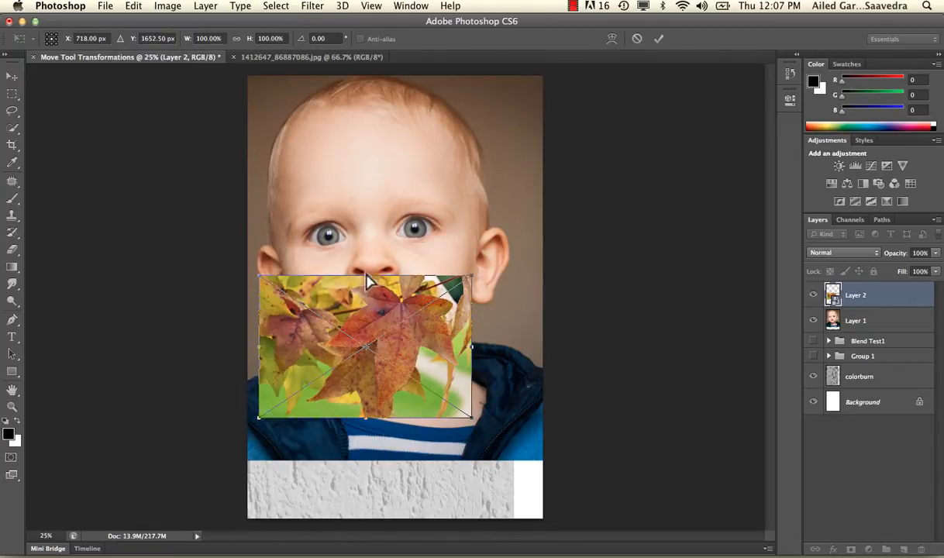
drag(367, 277, 279, 149)
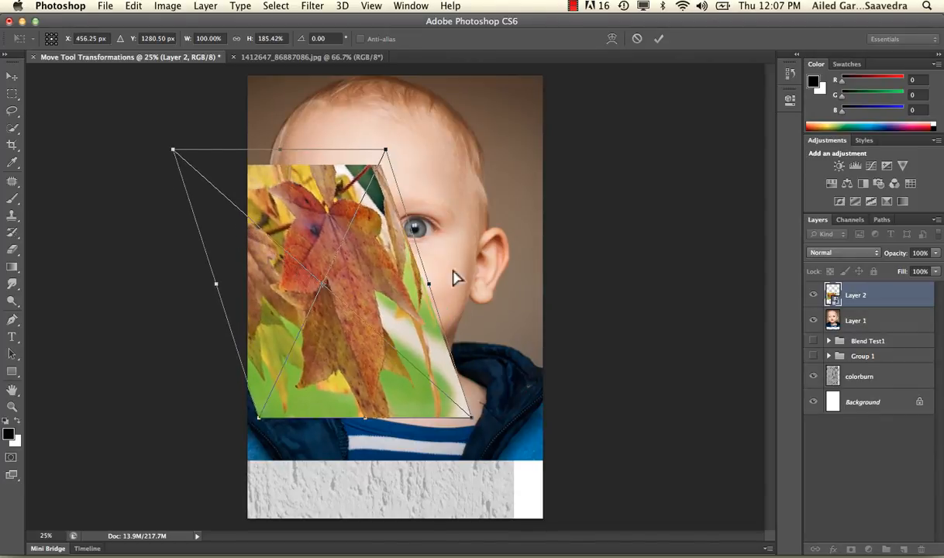
drag(429, 284, 528, 241)
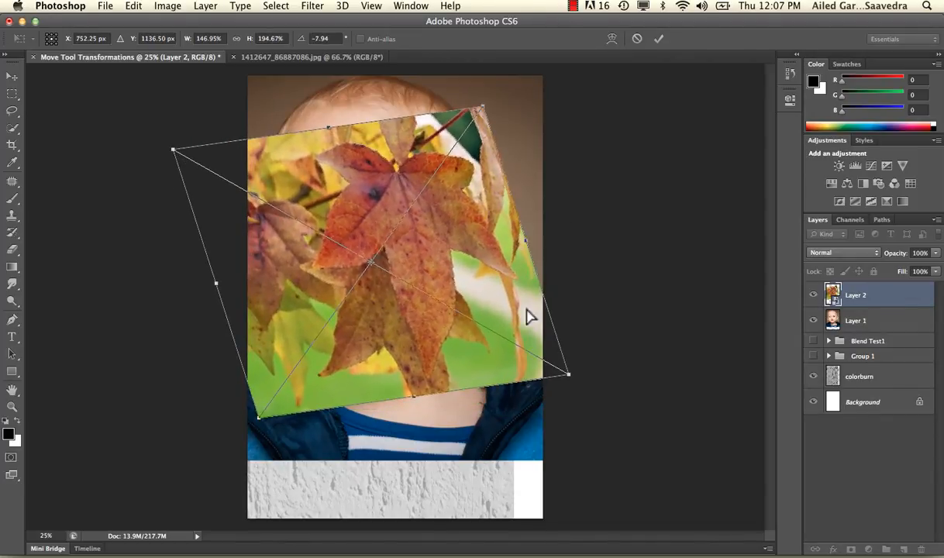
drag(570, 375, 458, 381)
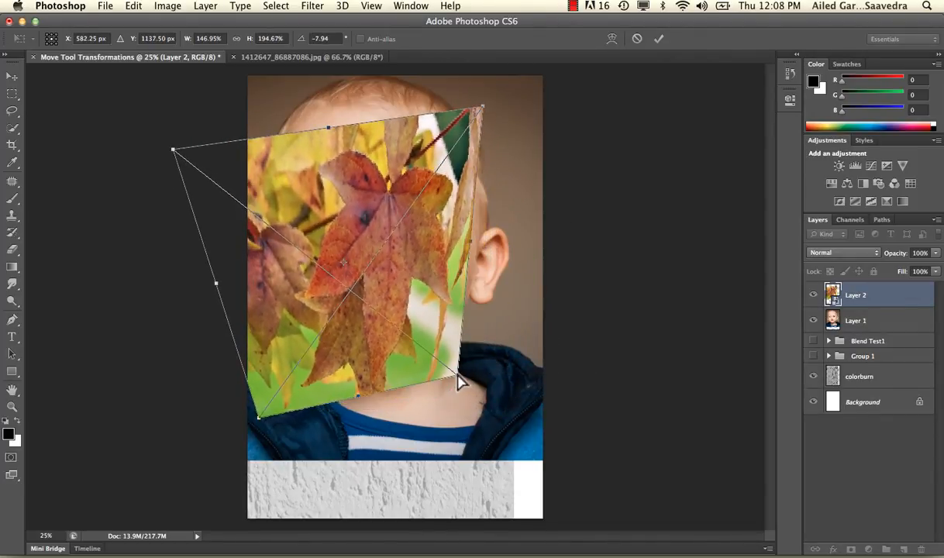
key(Return)
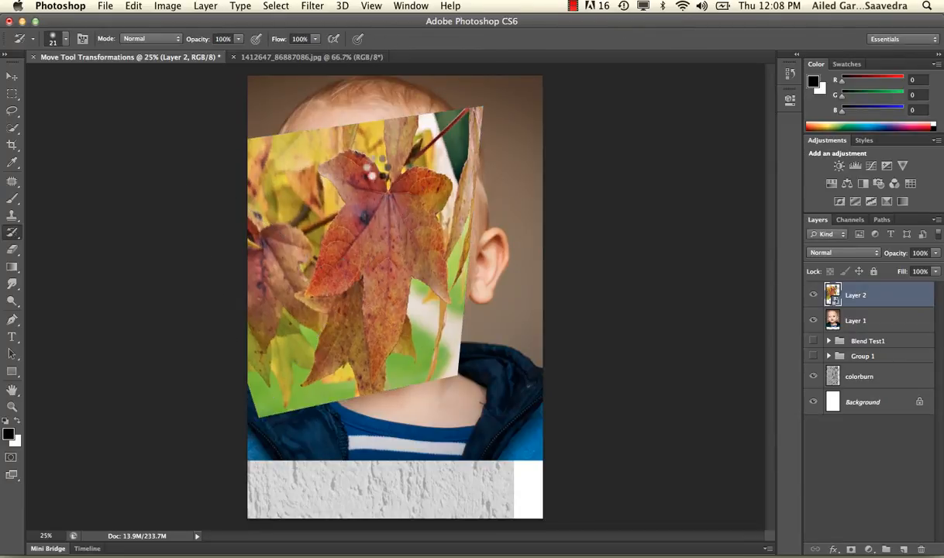
key(super+z)
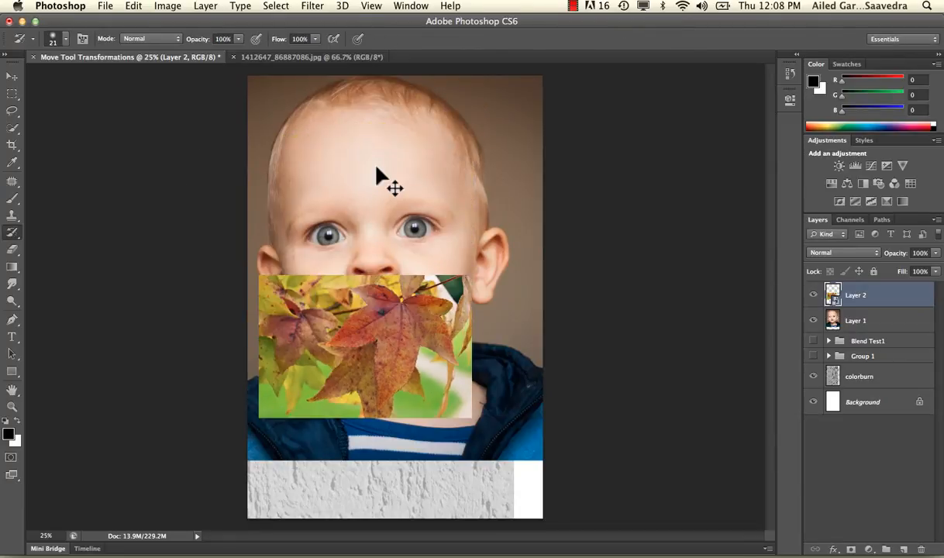
Step: Use Transform Warp on Layer 2 to bulge the leaf picture's left edge outward, curve its upper edge, and shift its lower-left corner
click(133, 6)
mouse_move(198, 296)
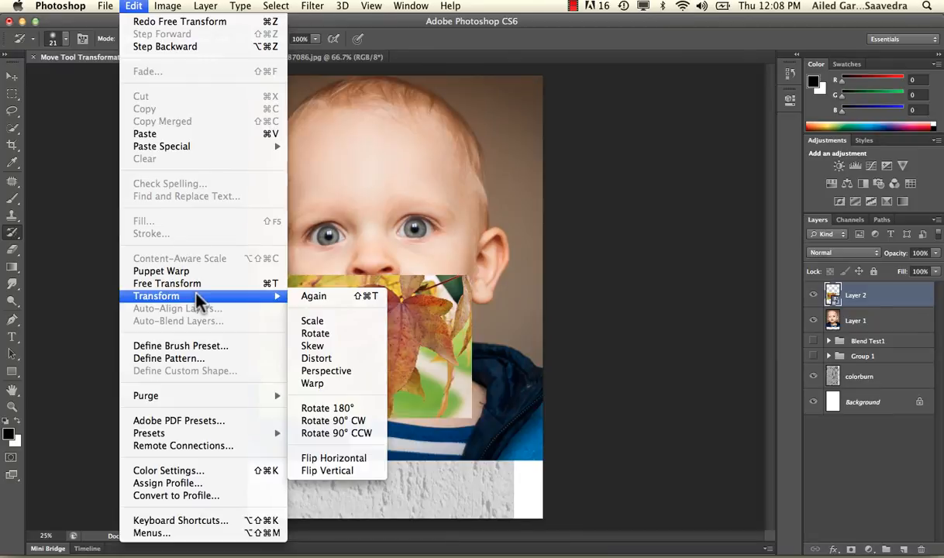
click(314, 384)
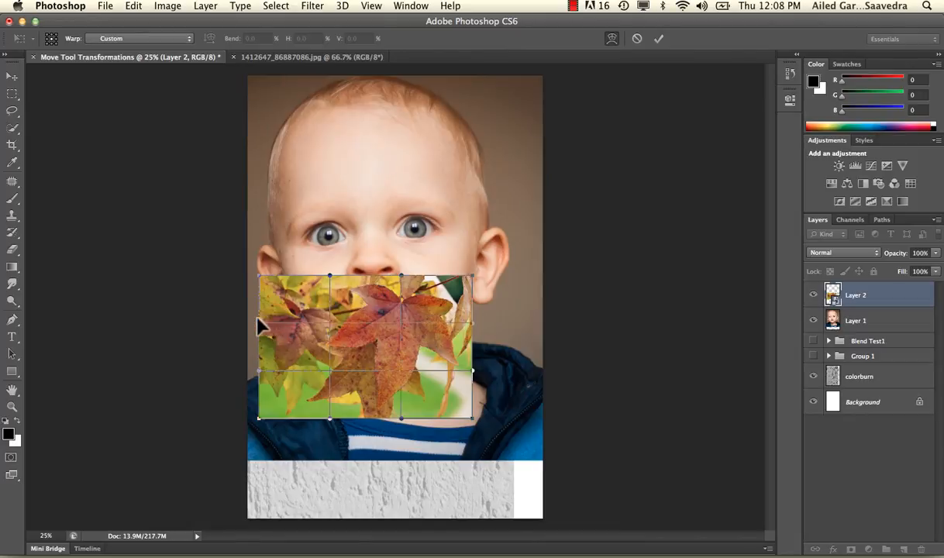
drag(259, 327, 217, 310)
drag(330, 276, 335, 254)
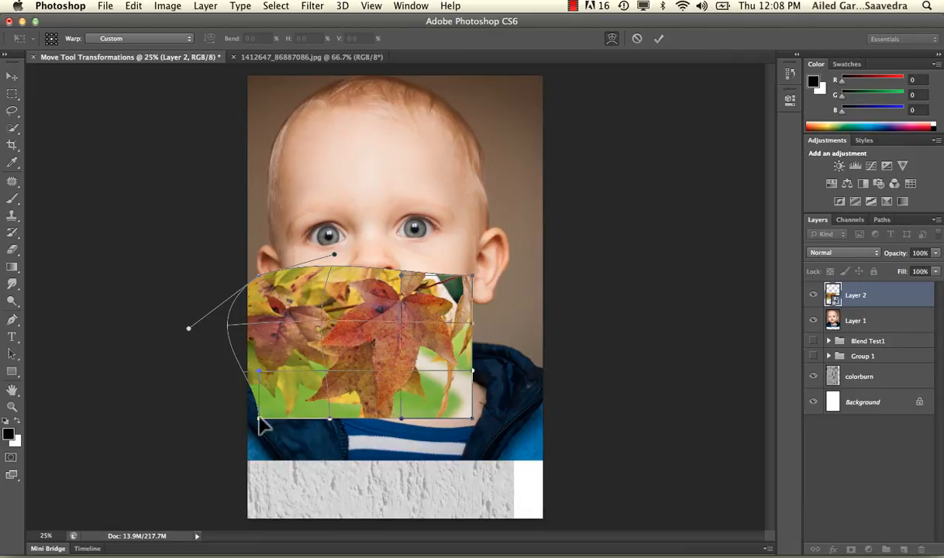
drag(259, 419, 264, 429)
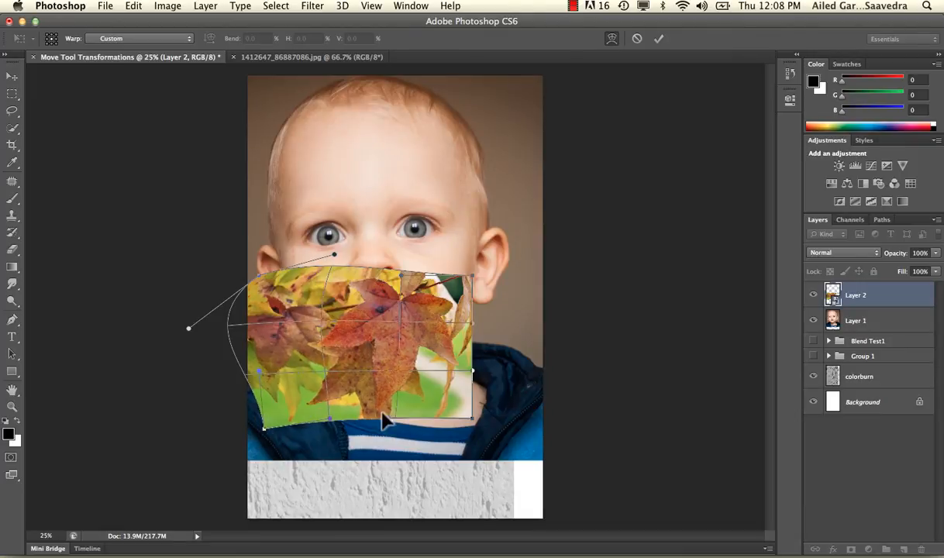
Step: Warp the leaf picture's lower, right and left edges, apply the warp, and undo it after switching to the Move tool
drag(387, 422, 360, 378)
drag(465, 417, 447, 421)
drag(471, 329, 493, 300)
drag(257, 326, 337, 322)
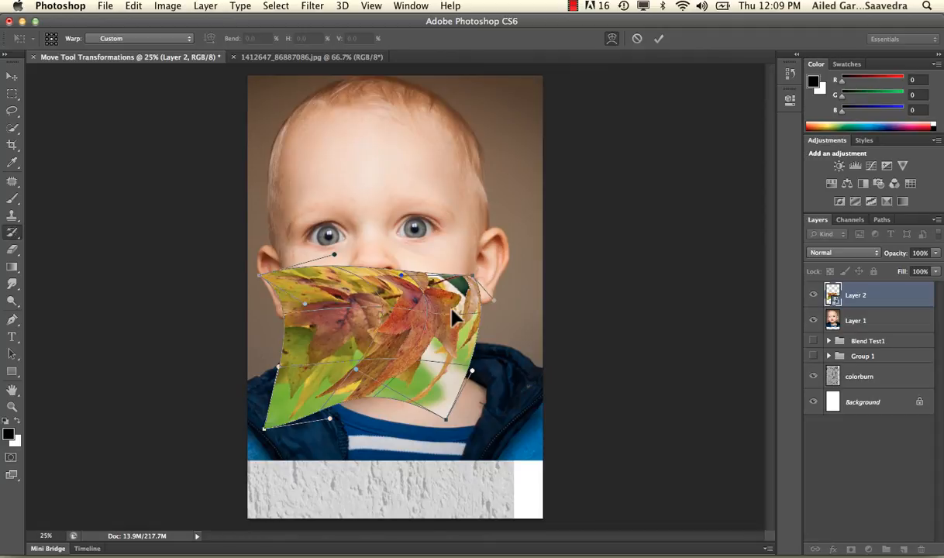
key(Return)
key(y)
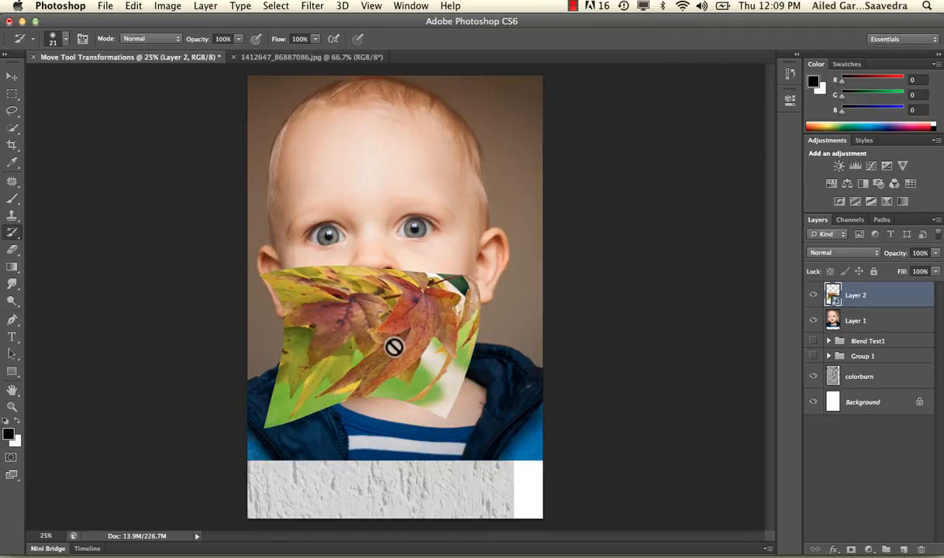
key(v)
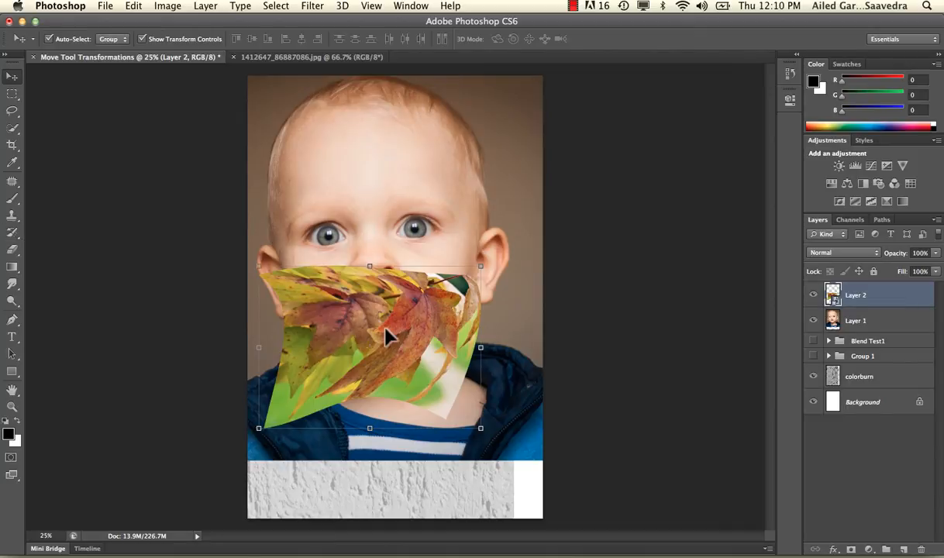
key(super+z)
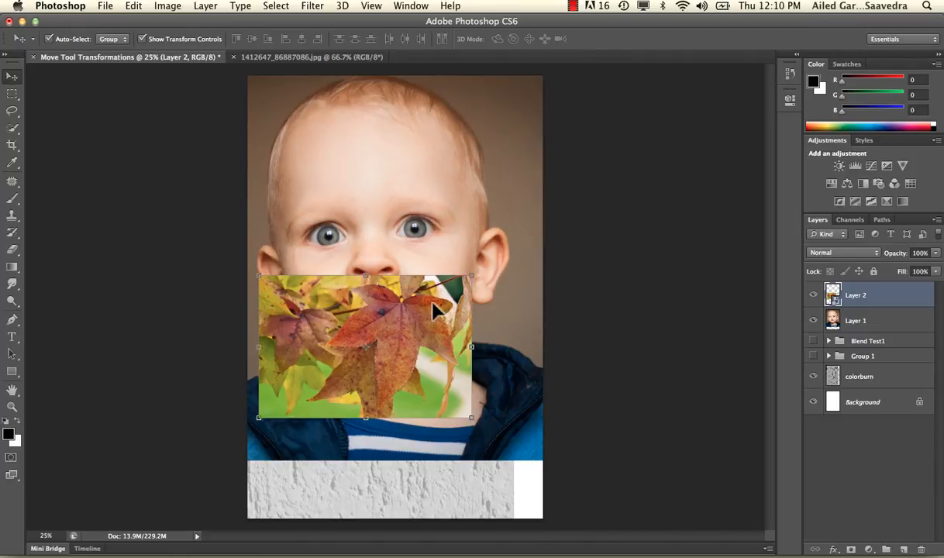
Step: Flip the leaf picture on Layer 2 horizontally and vertically
click(134, 7)
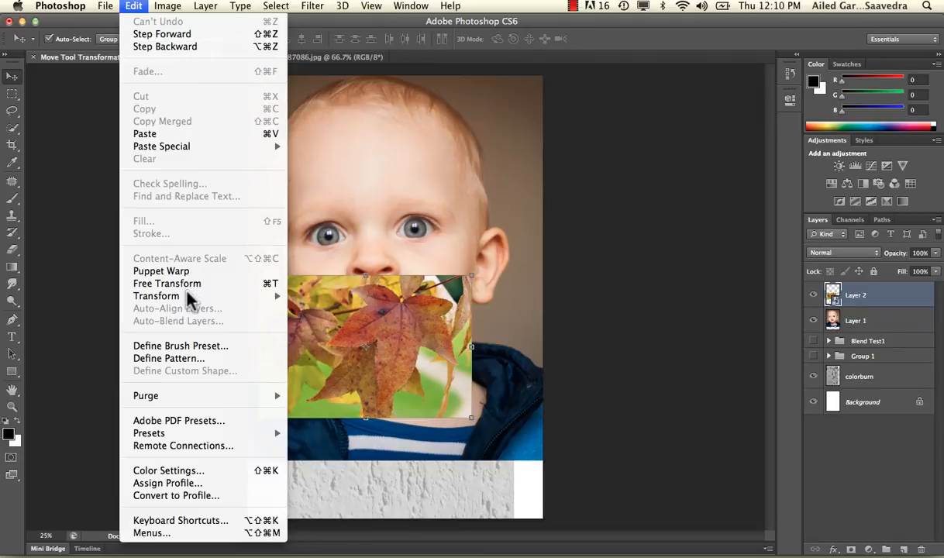
mouse_move(225, 296)
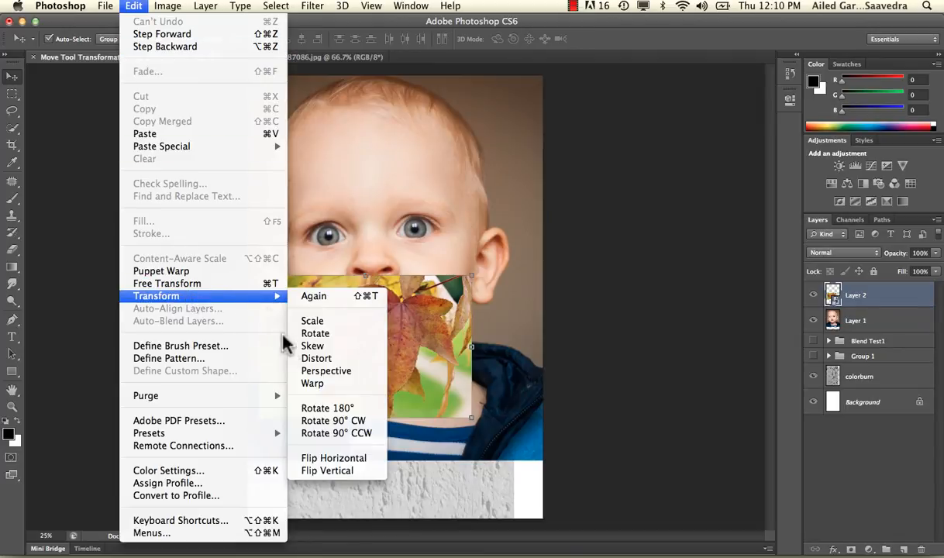
click(326, 456)
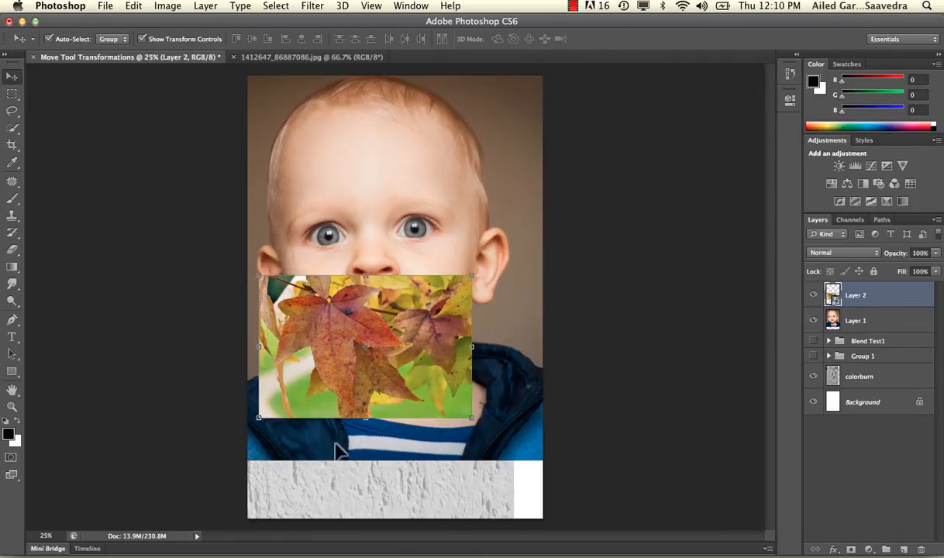
click(134, 6)
mouse_move(170, 296)
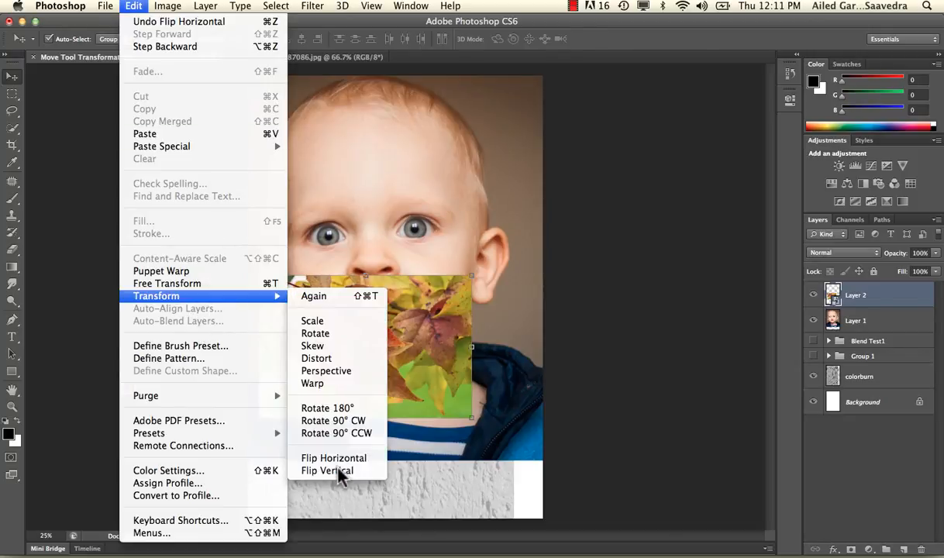
click(327, 471)
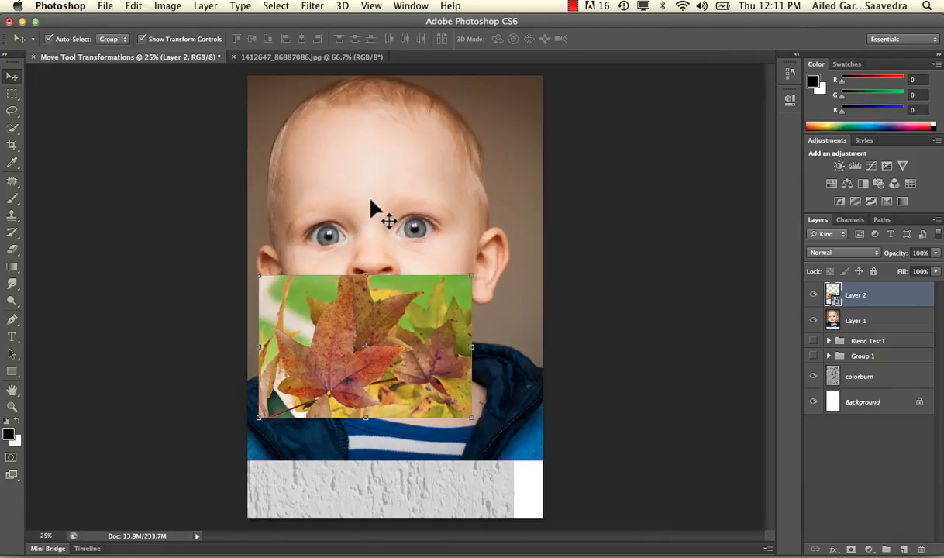
Step: Select the baby picture on Layer 1 and flip it horizontally
click(321, 179)
click(135, 6)
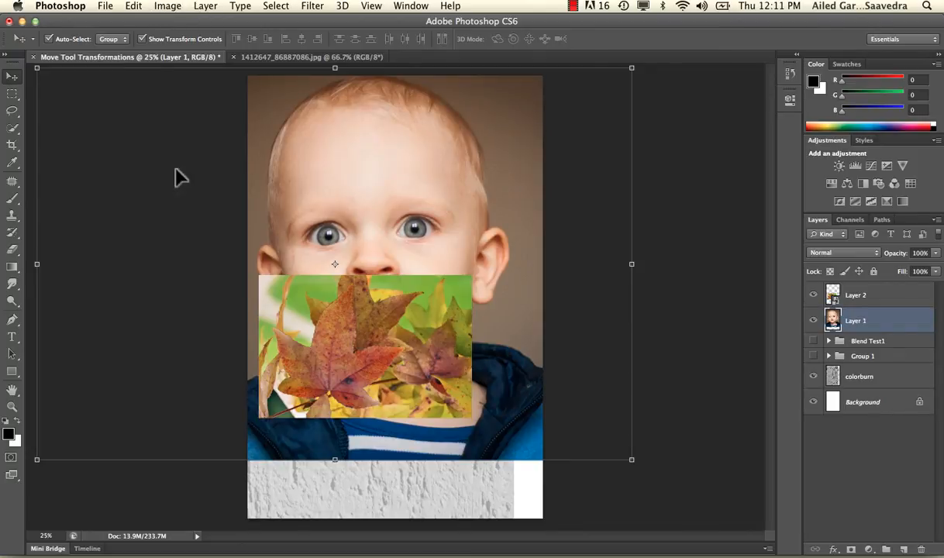
mouse_move(276, 296)
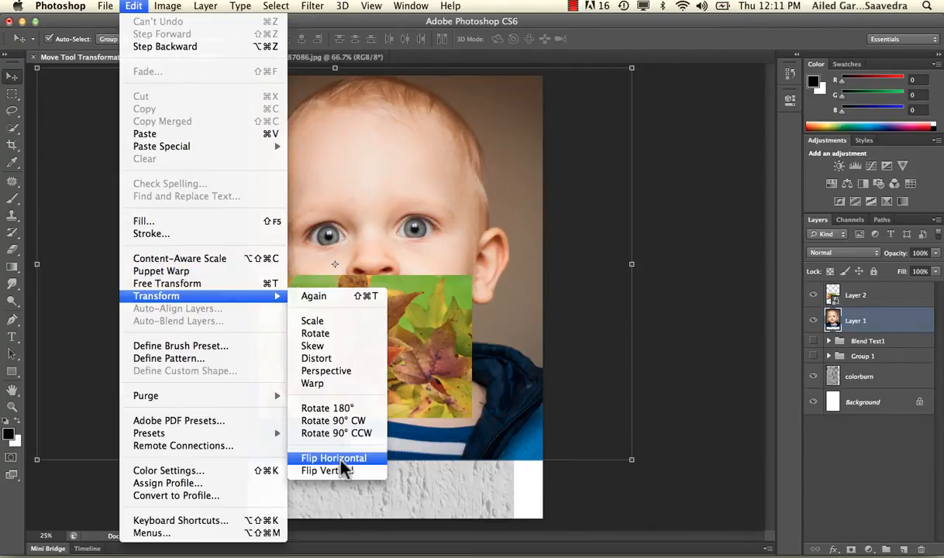
click(341, 460)
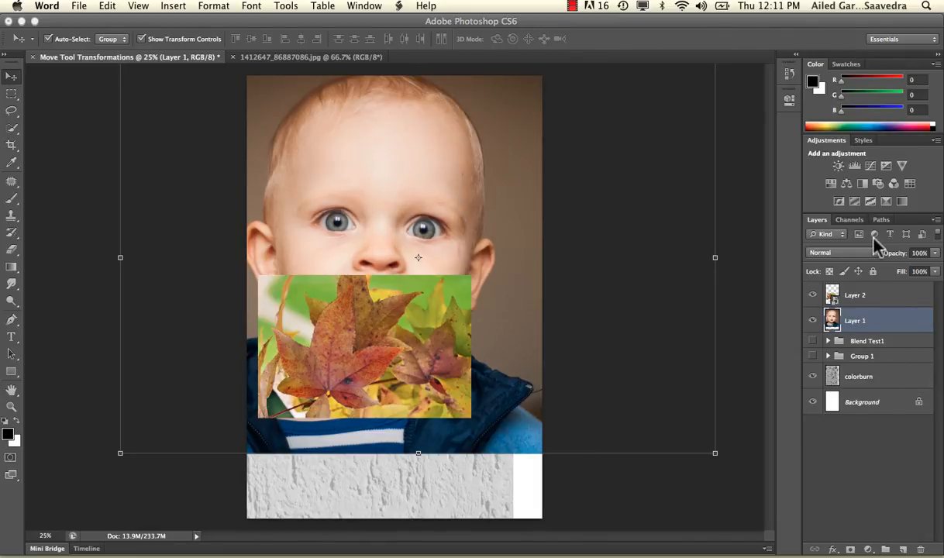
Step: Lock all properties of Layer 1, and unlock the layer again
click(874, 272)
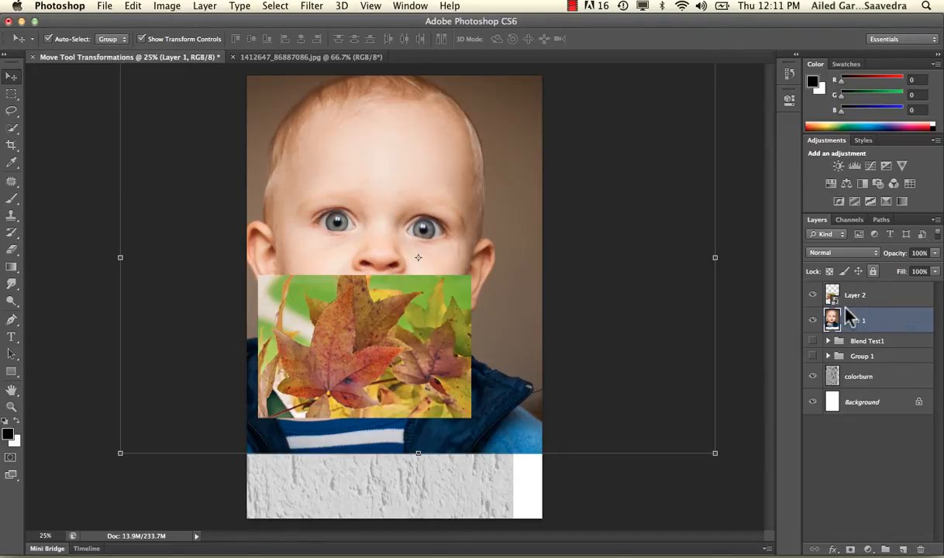
click(874, 272)
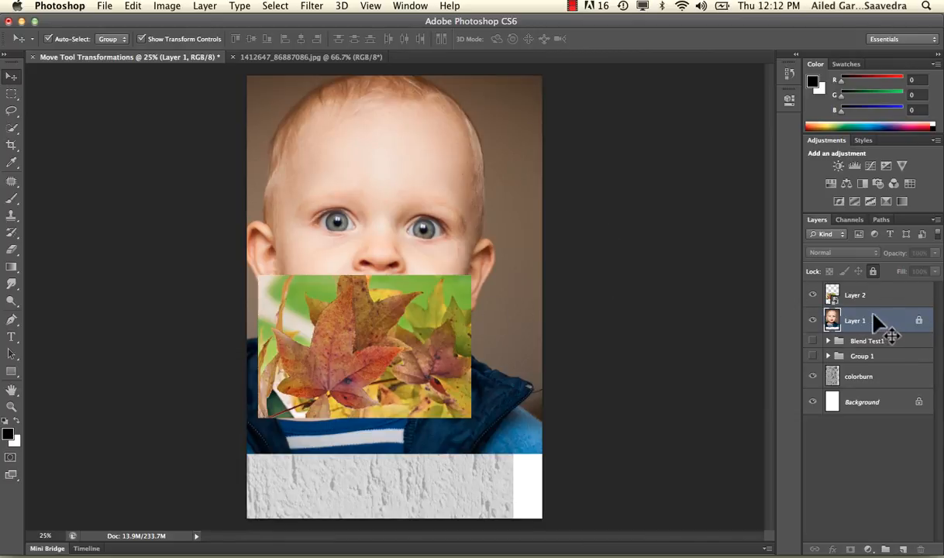
click(876, 272)
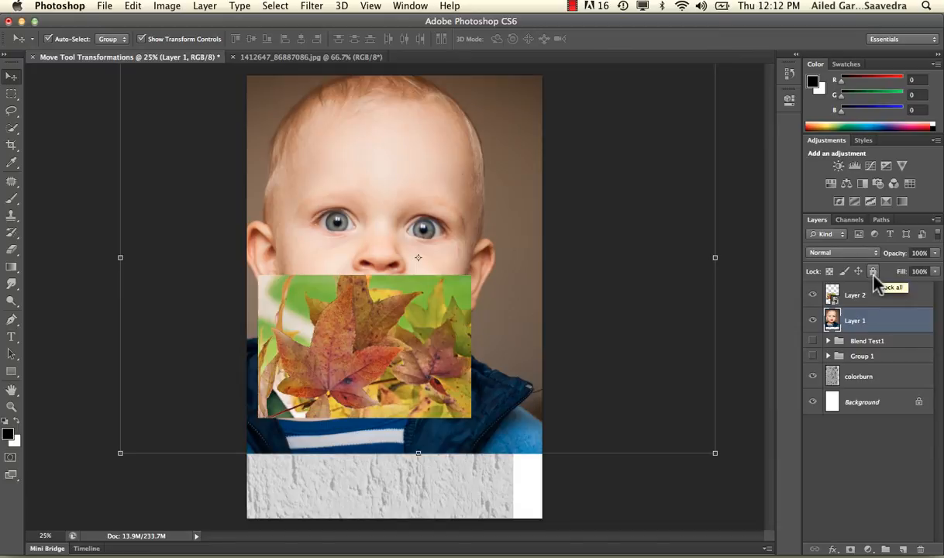
Step: Vary the opacity of Layer 1 and return it to 100%
click(935, 254)
drag(906, 264, 937, 261)
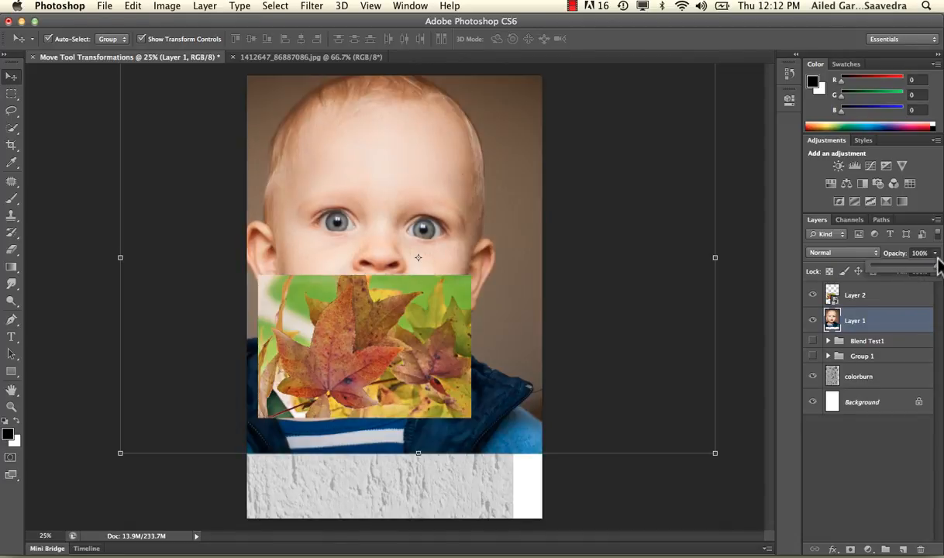